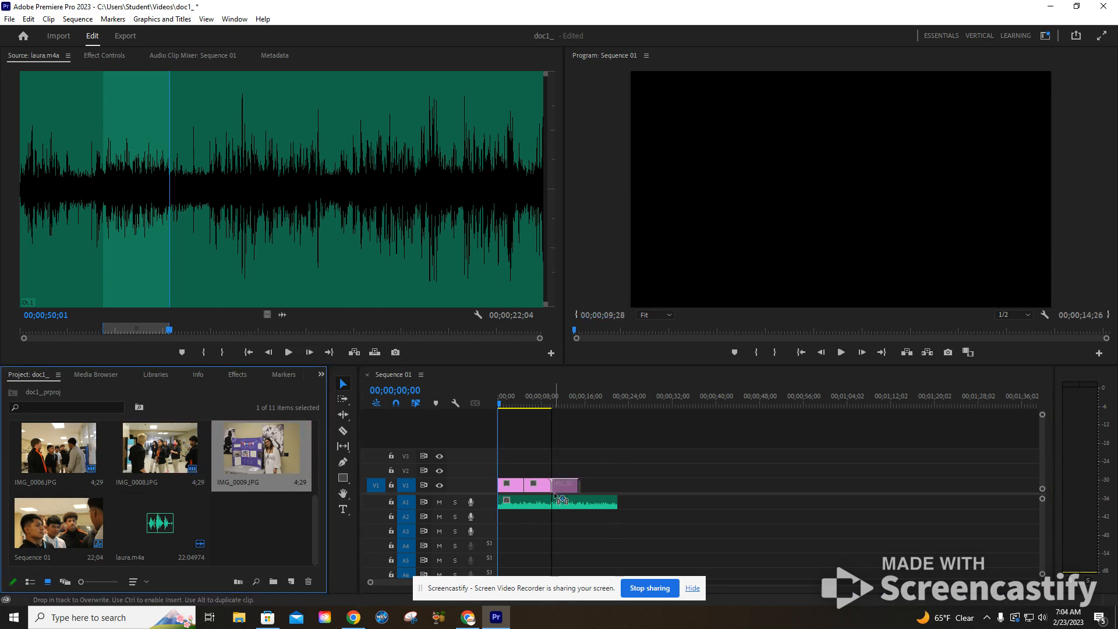
Lengthen the IMG_0009.JPG still at the end of track V1 to a duration of about 00;00;07;26
left_click(93, 533)
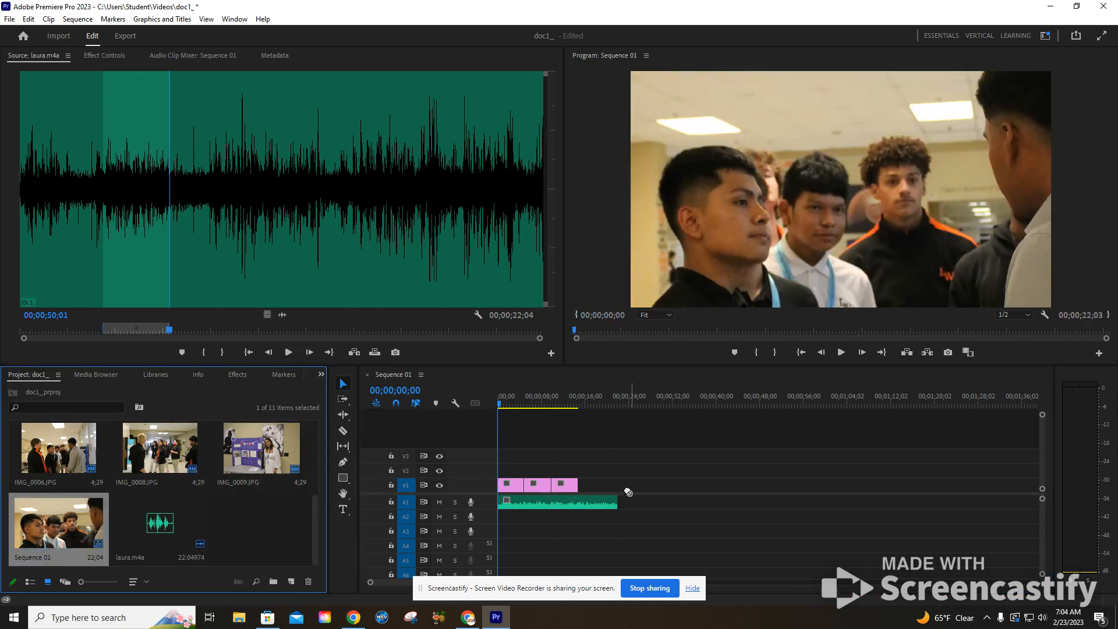
left_click_drag(219, 515, 72, 528)
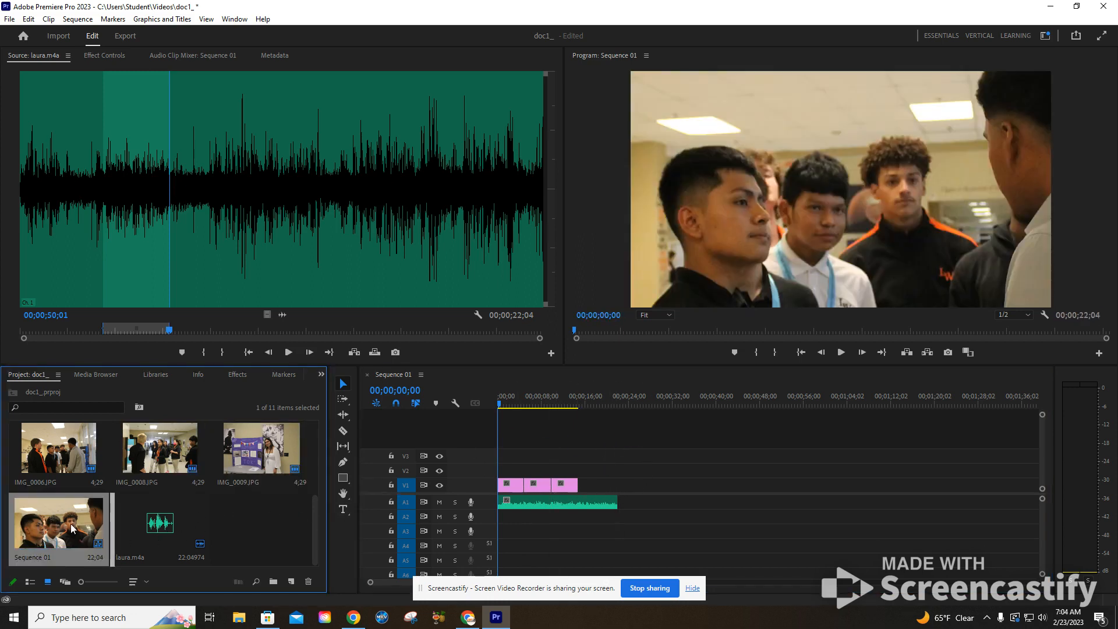
left_click(565, 425)
left_click_drag(564, 403, 527, 403)
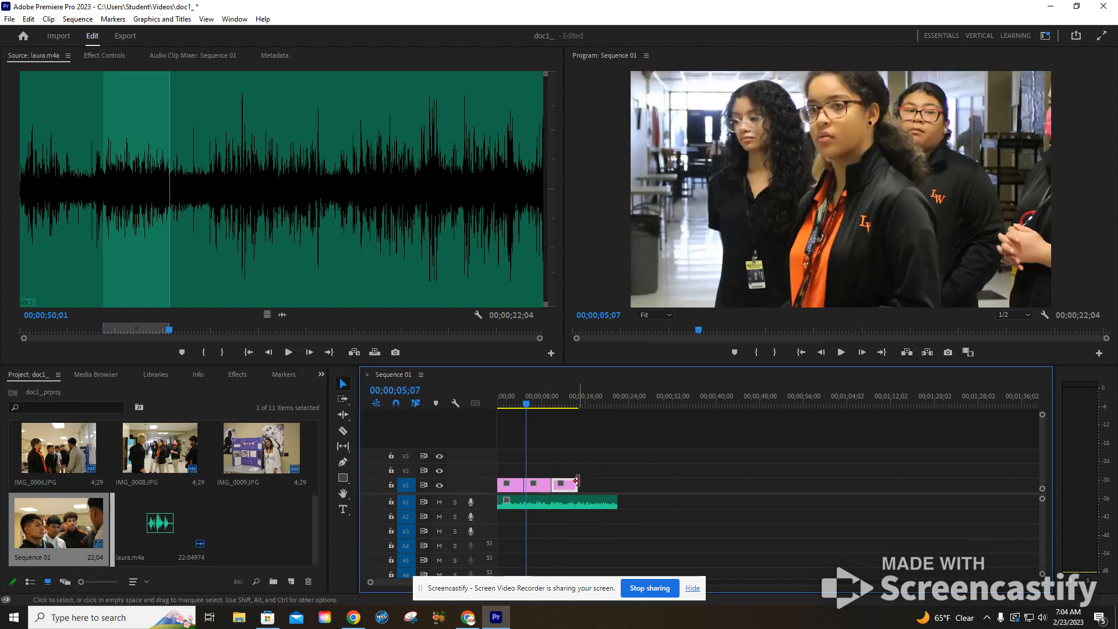
mouse_move(572, 486)
left_mouse_down()
mouse_move(621, 485)
mouse_move(594, 485)
left_mouse_up()
left_click_drag(546, 408, 576, 396)
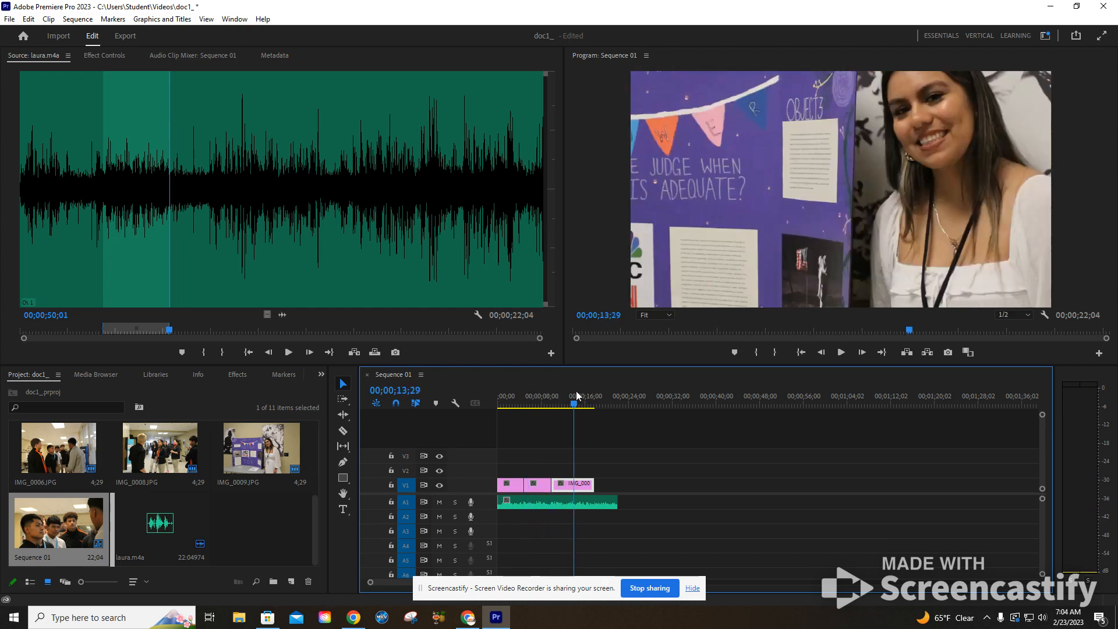
Show the effect settings of IMG_0009.JPG and enable Scale and Position keyframing at 00;00;10;00
double_click(585, 486)
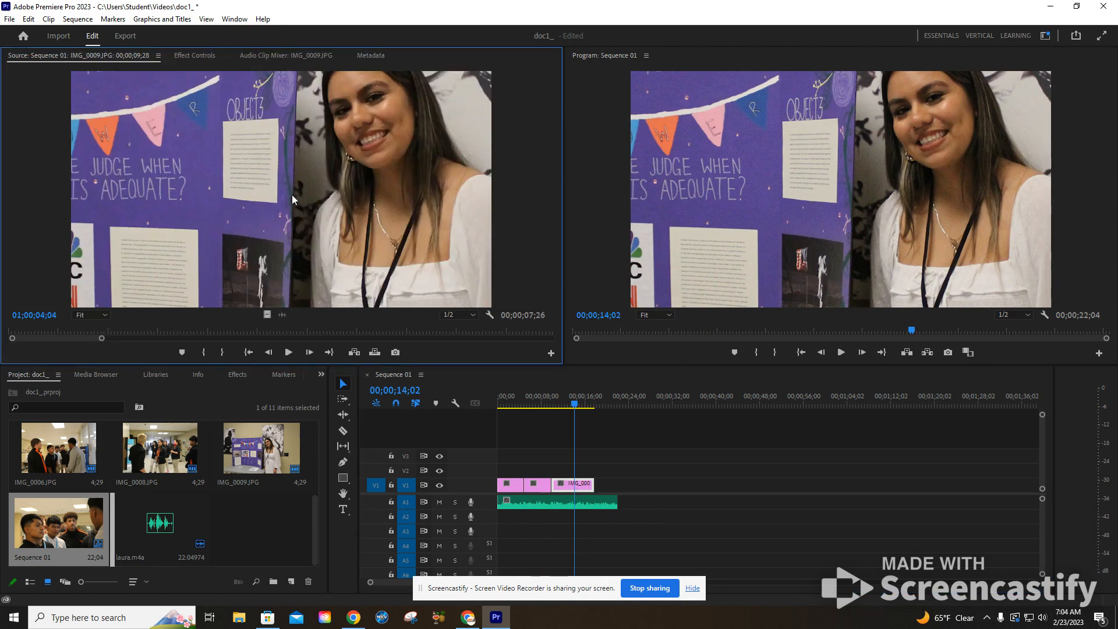
left_click(187, 56)
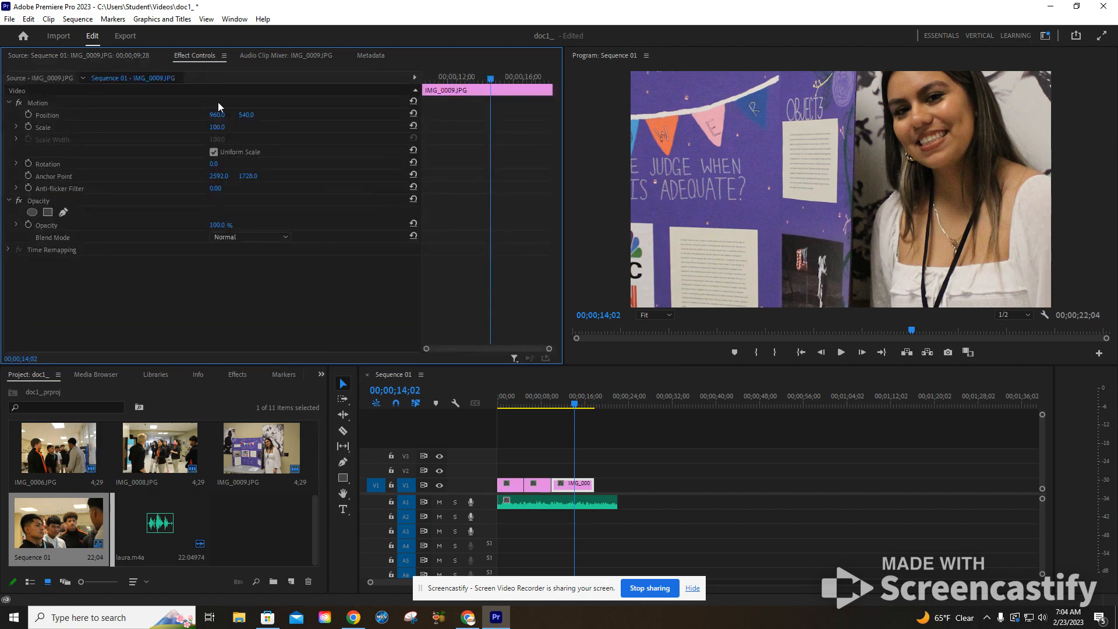
left_click_drag(575, 407, 550, 410)
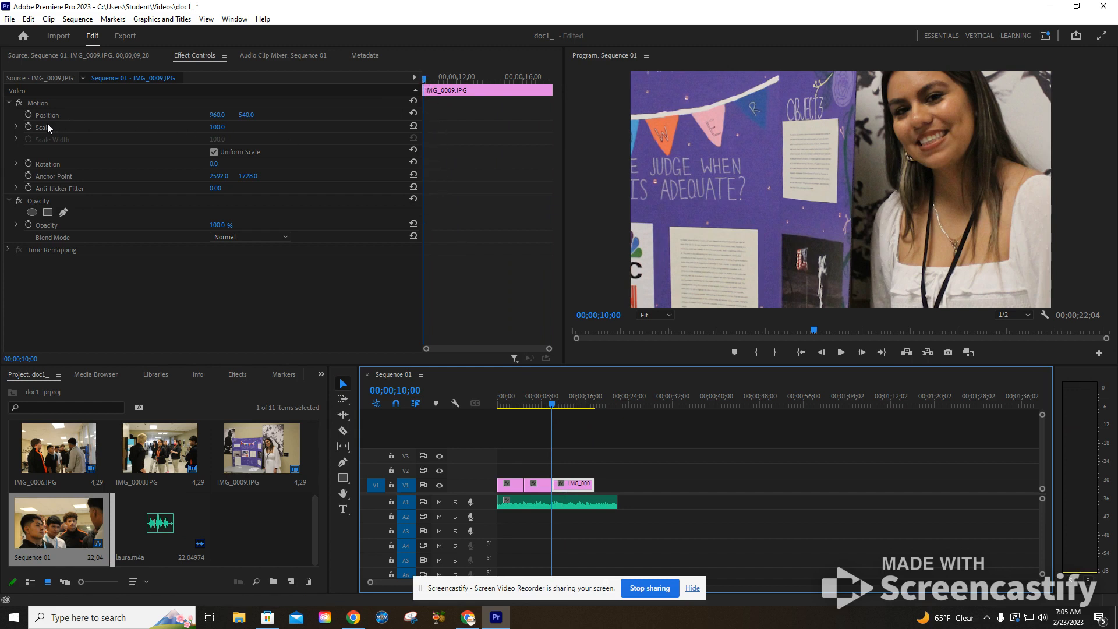
left_click(28, 127)
left_click(28, 115)
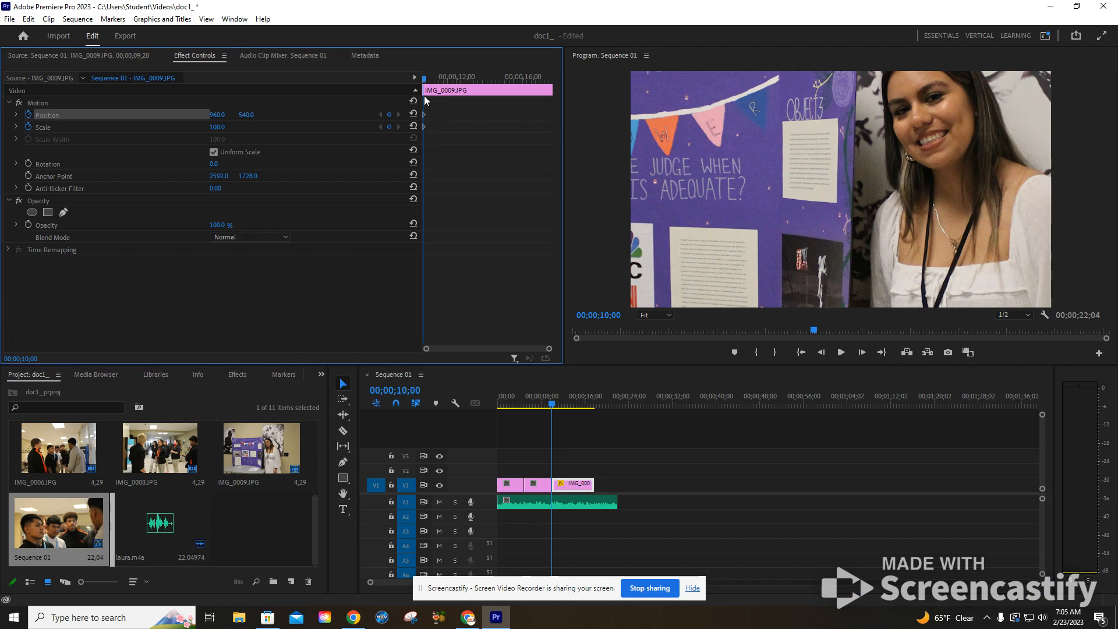
Set the Scale of IMG_0009.JPG to 37 at its starting keyframe, 00;00;10;00
left_click_drag(424, 81, 527, 79)
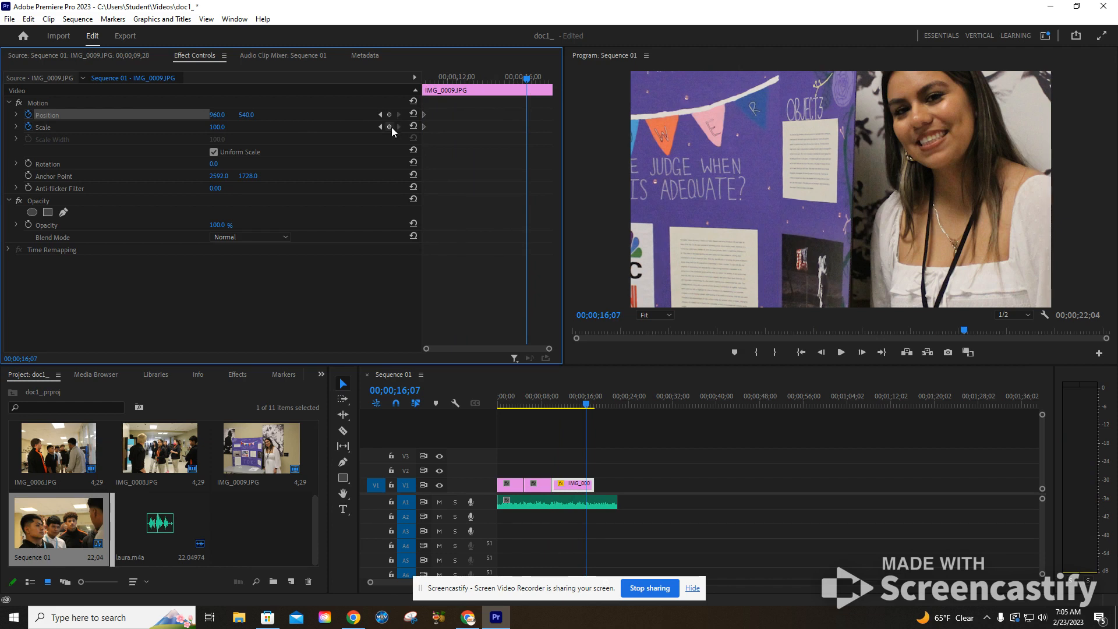
left_click_drag(527, 78, 449, 78)
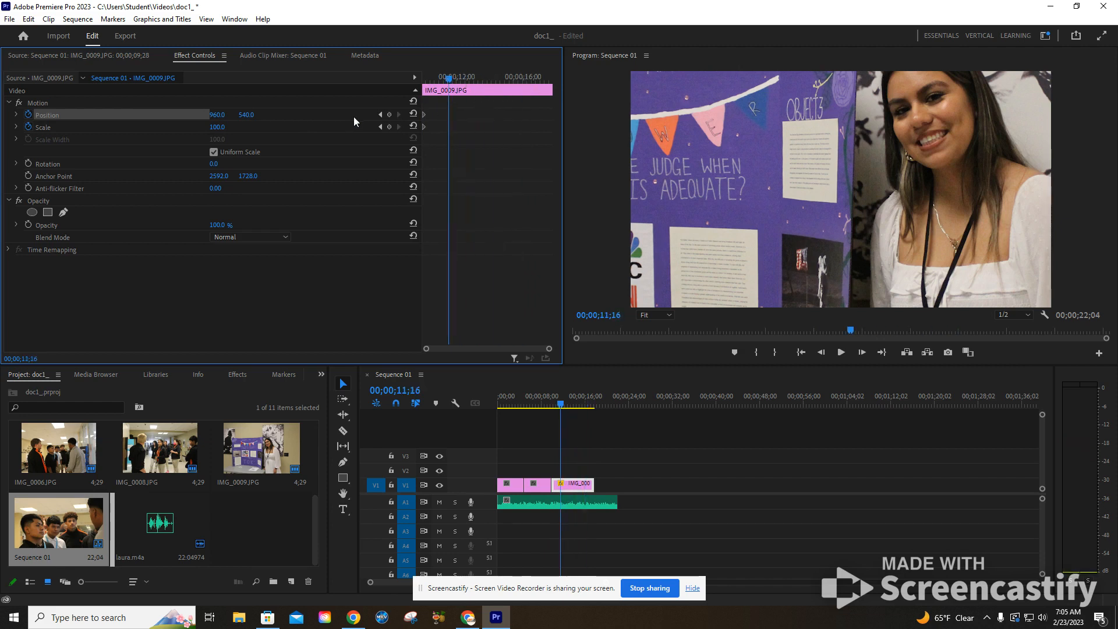
left_click(381, 115)
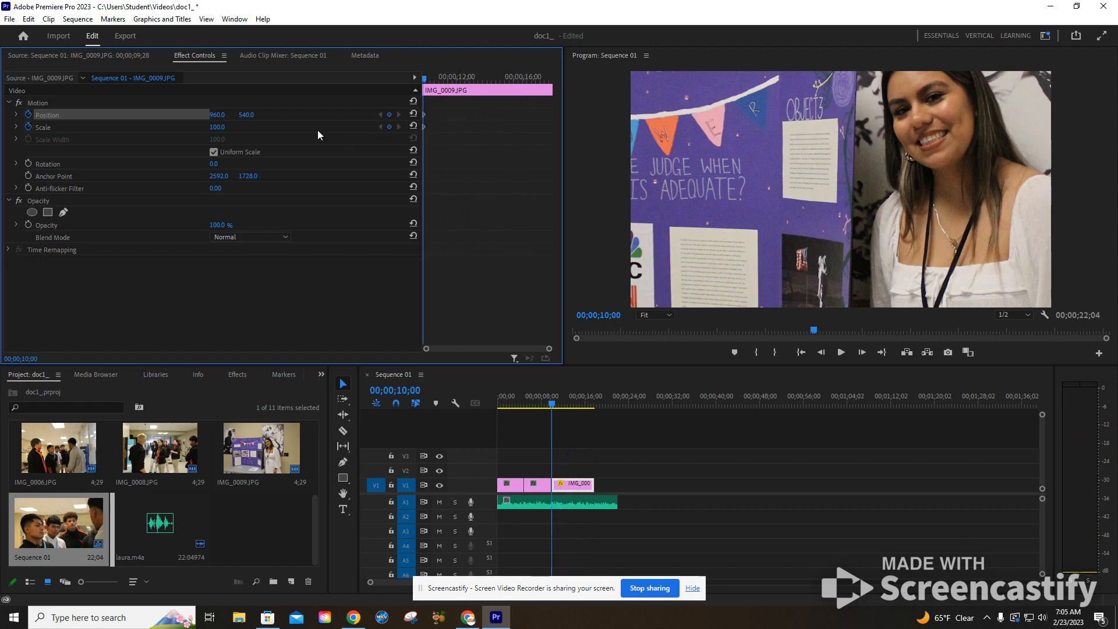
left_click_drag(231, 132, 183, 132)
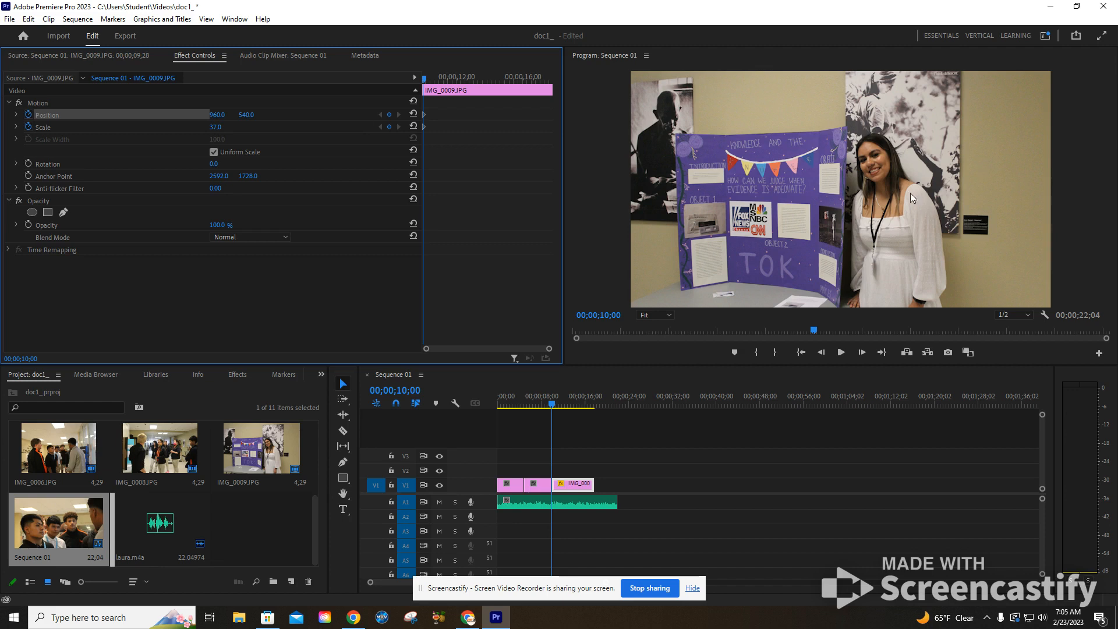
At 00;00;17;21, keyframe IMG_0009.JPG with Scale 55 and a horizontal Position of about 1057
left_click_drag(556, 405, 596, 408)
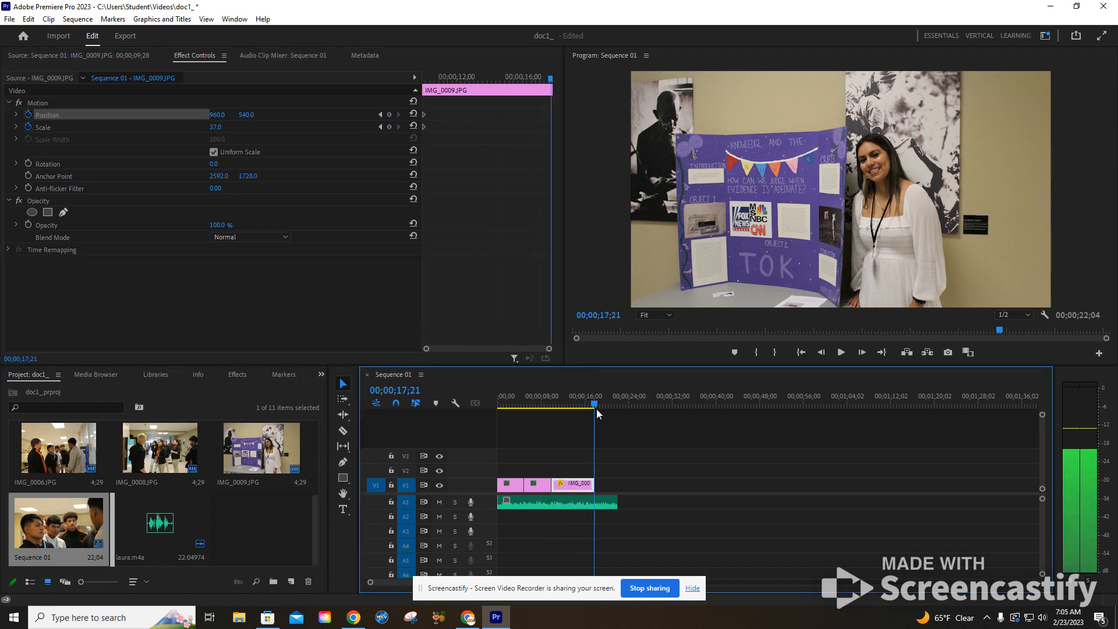
left_click_drag(215, 127, 228, 127)
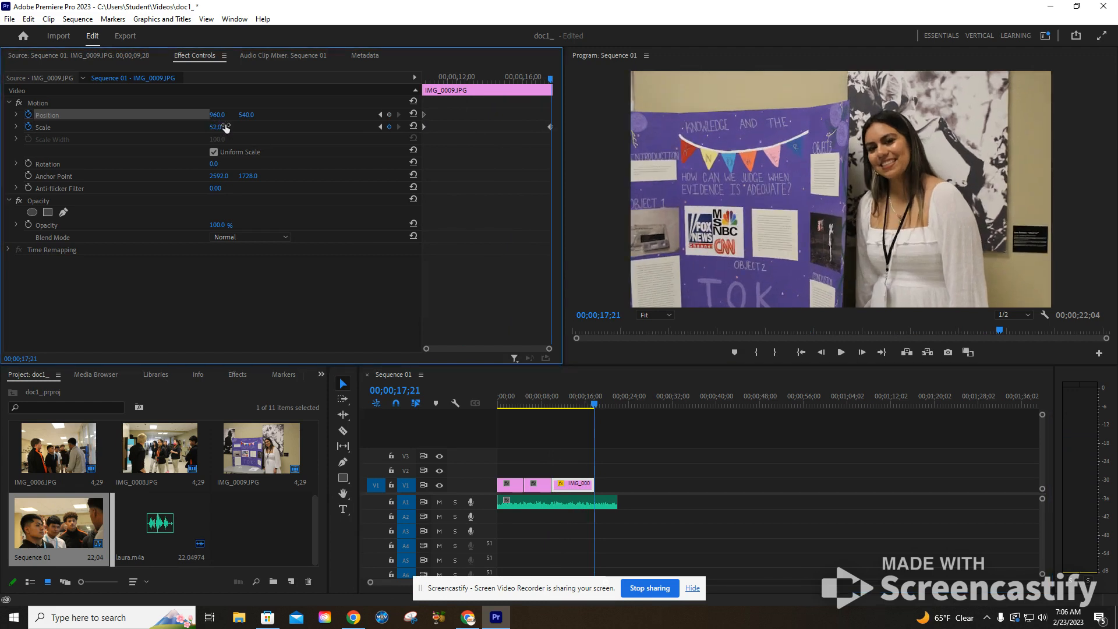
left_click(227, 127)
type("55")
key("Return")
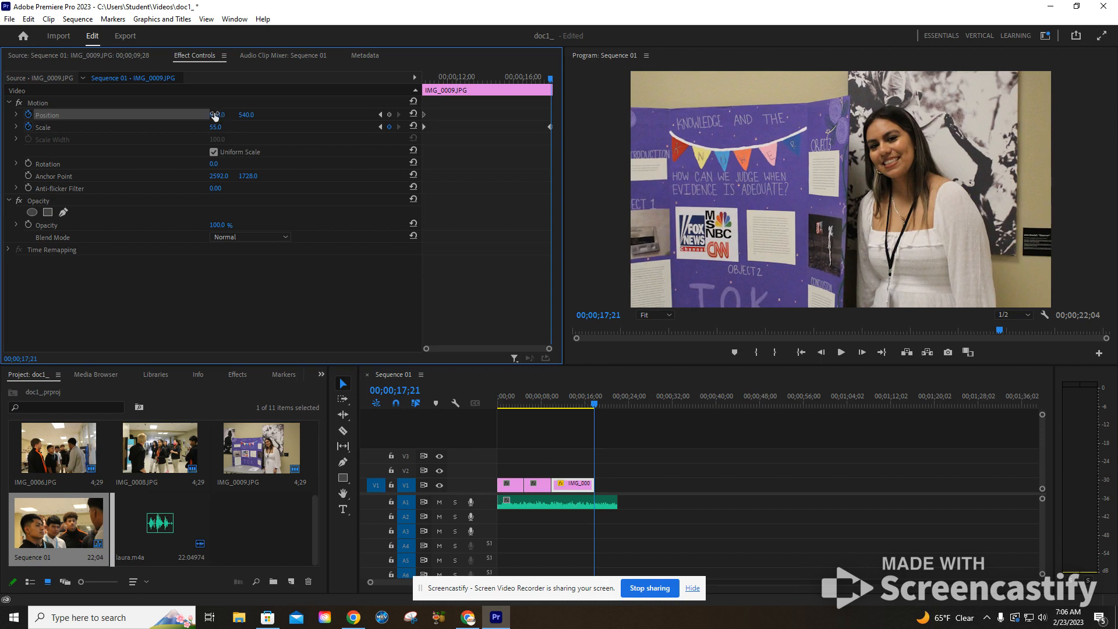
mouse_move(213, 116)
left_mouse_down()
mouse_move(264, 115)
mouse_move(223, 115)
left_mouse_up()
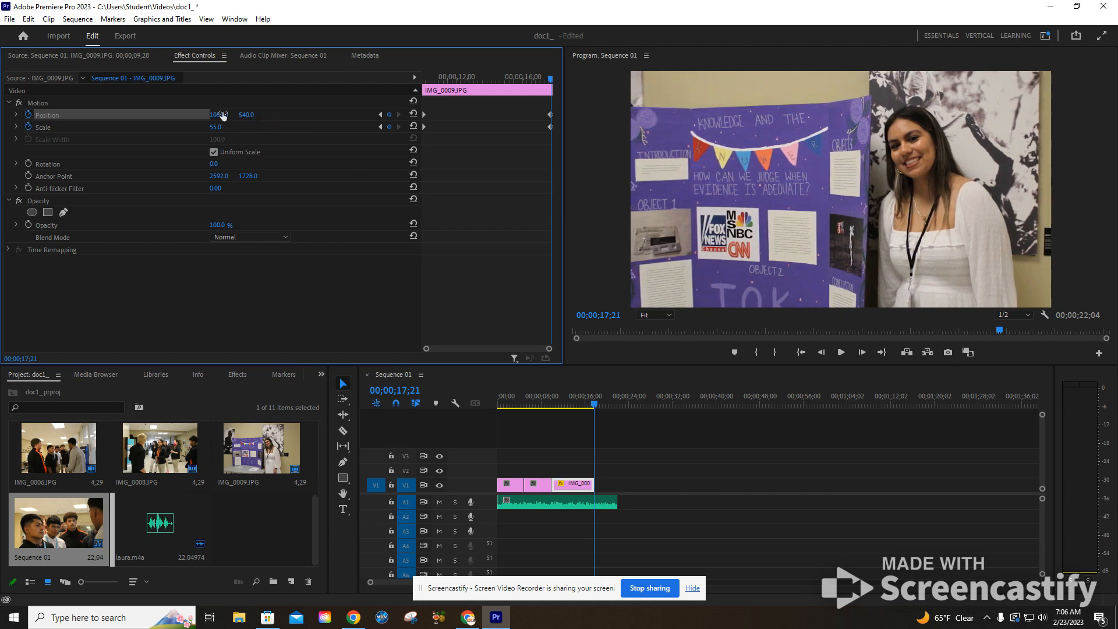
Mute audio track A1 and play back the IMG_0009.JPG zoom from the start of the clip
left_click(580, 403)
left_click_drag(580, 404, 551, 406)
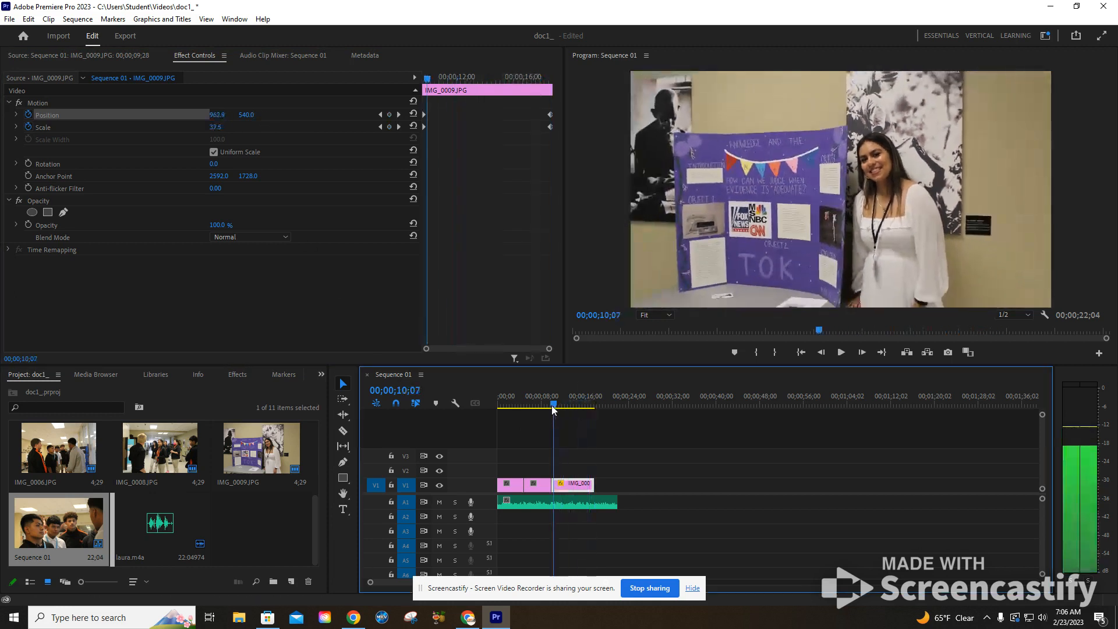
left_click(440, 502)
key("space")
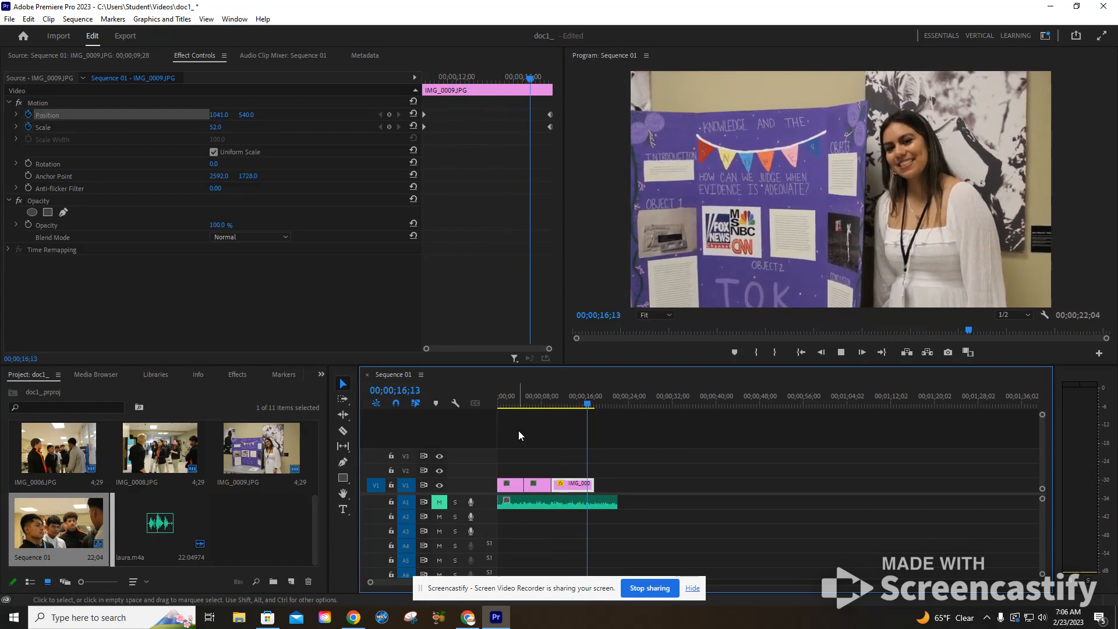
key("space")
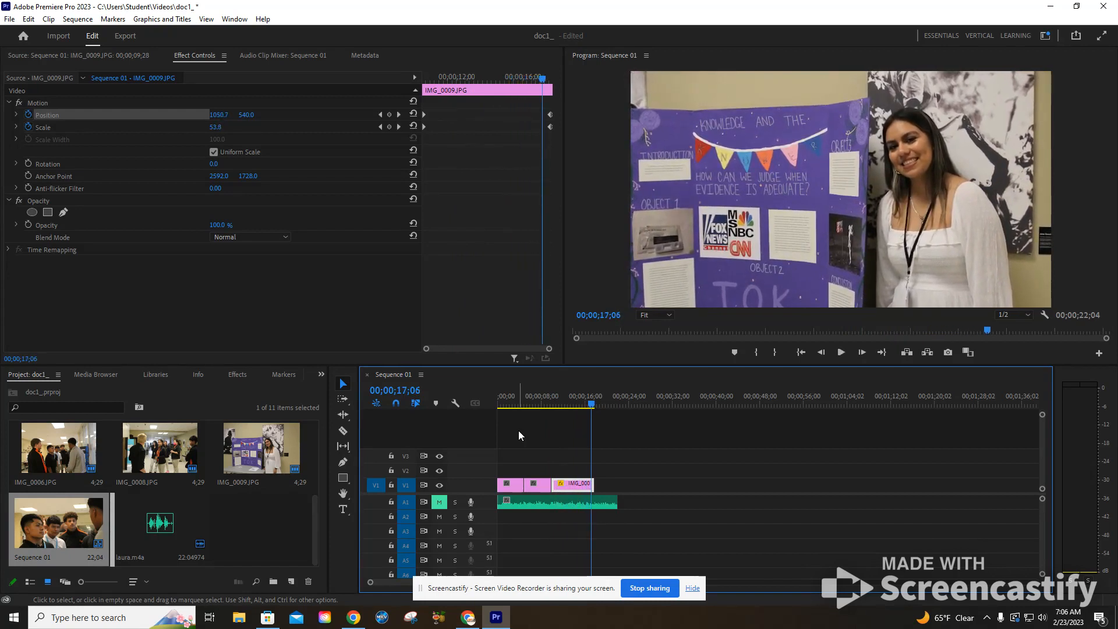
Enable Position and Scale keyframing on IMG_0008.JPG at its first frame, 00;00;05;00
left_click(533, 403)
mouse_move(536, 403)
left_mouse_down()
mouse_move(579, 404)
mouse_move(525, 410)
left_mouse_up()
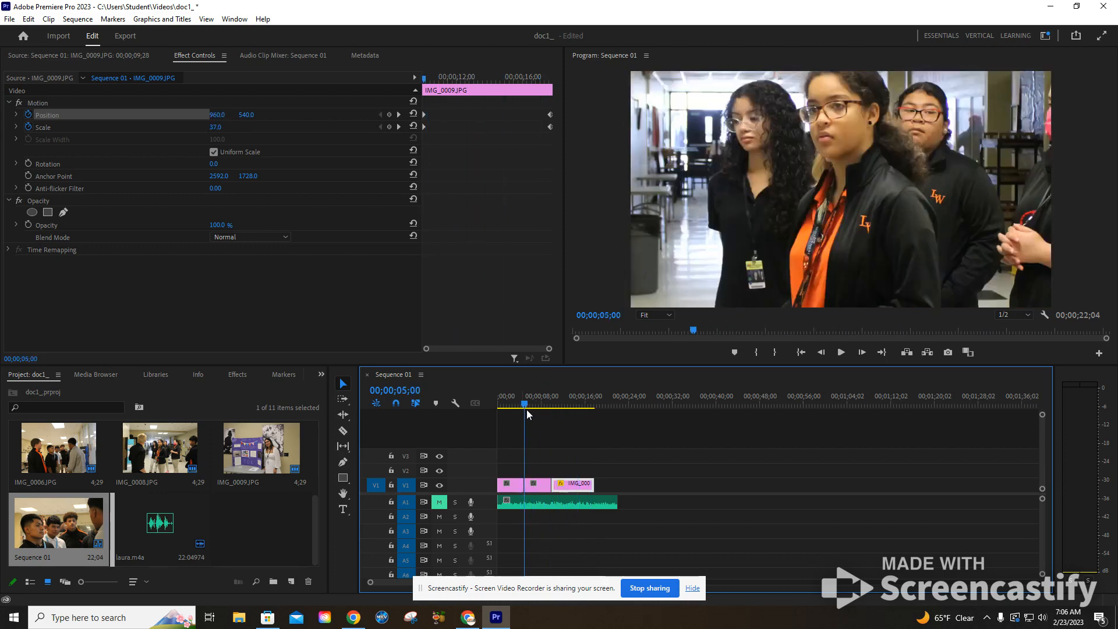
left_click(541, 489)
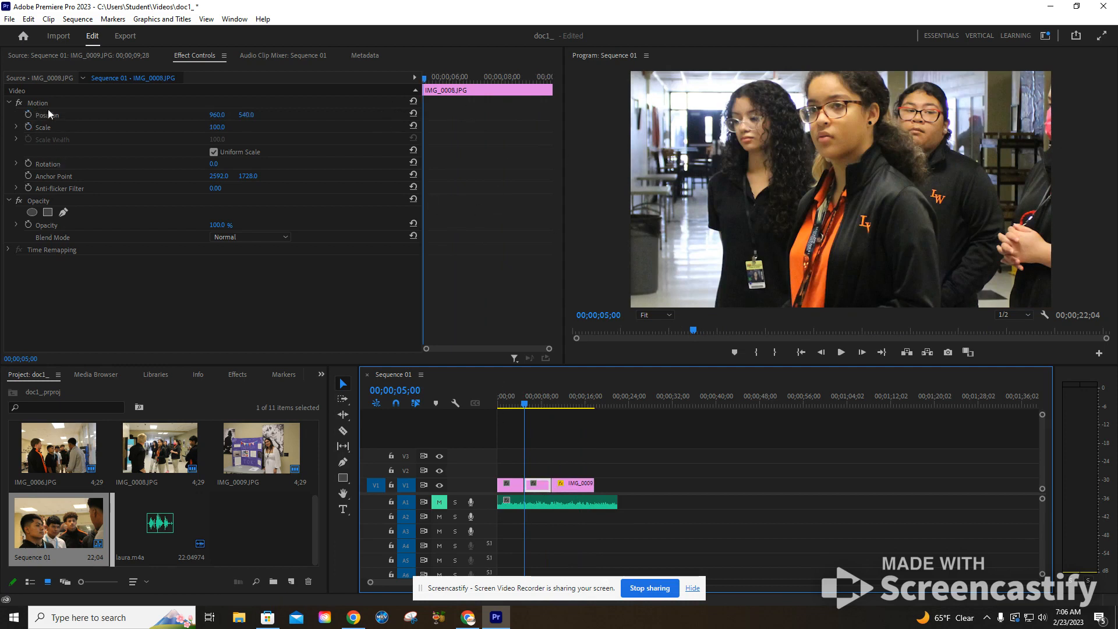
left_click(28, 114)
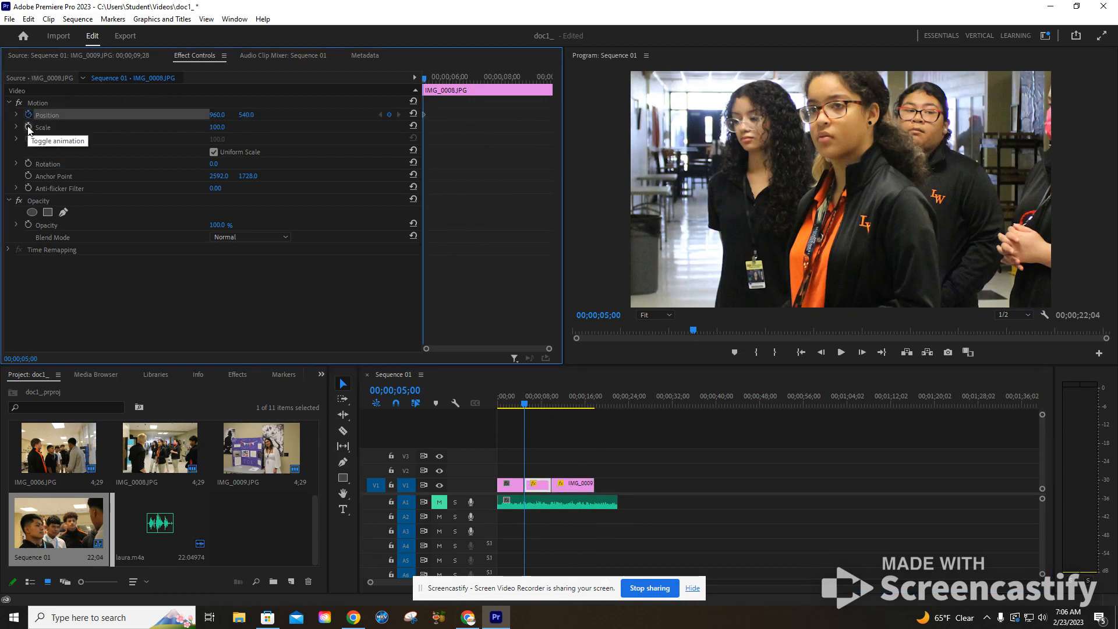
left_click(28, 126)
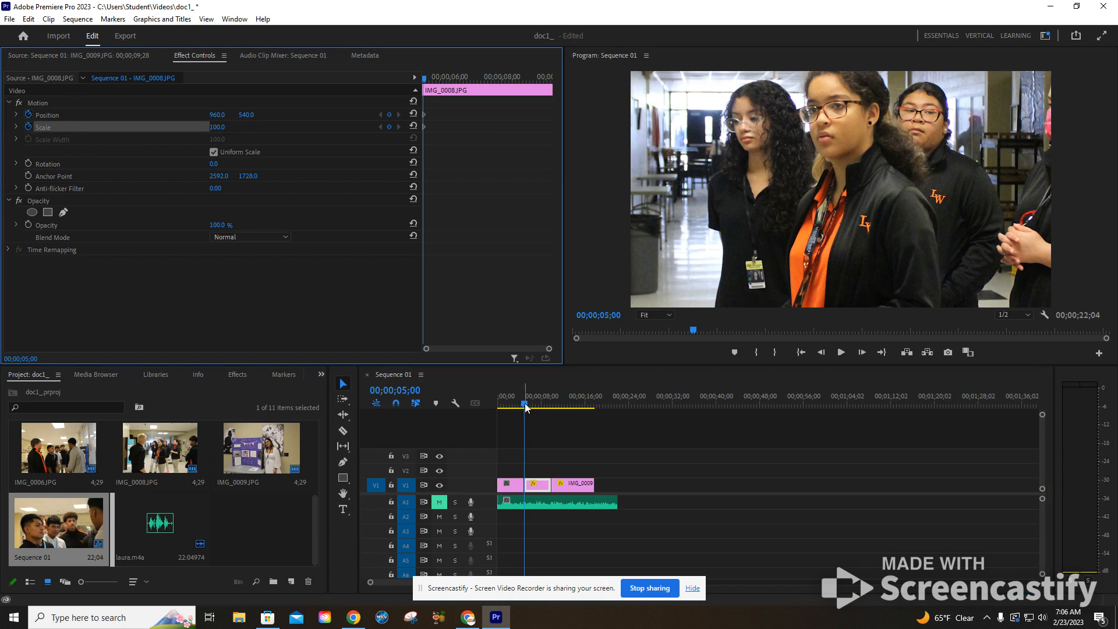
Set the Scale of IMG_0008.JPG to 55 near the clip's end, at 00;00;09;21
left_click_drag(525, 406, 549, 406)
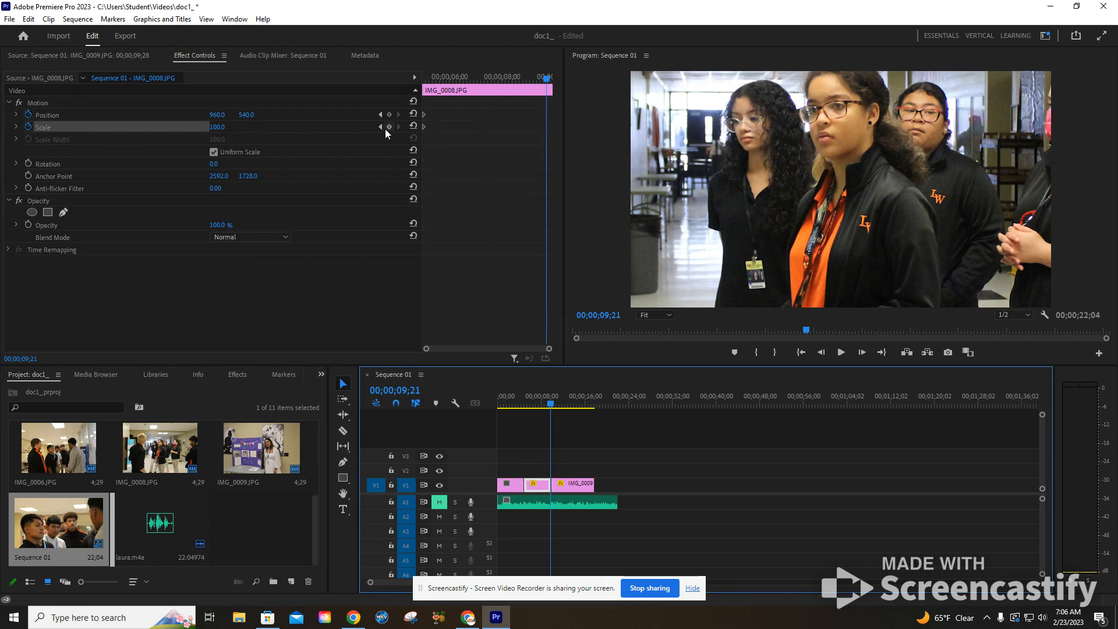
left_click(217, 128)
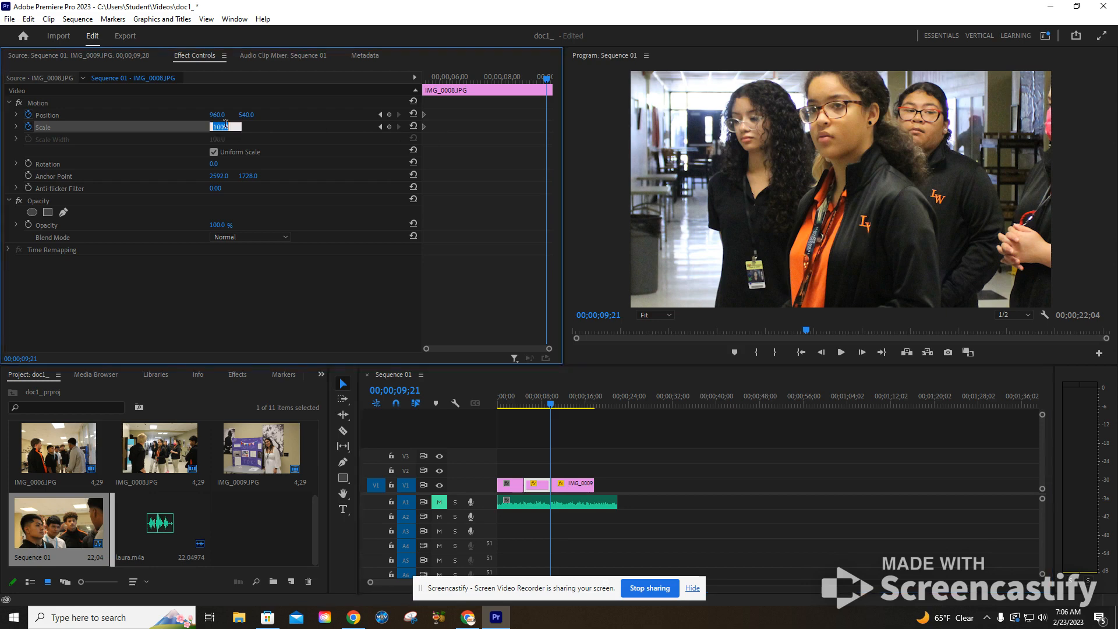
key("Return")
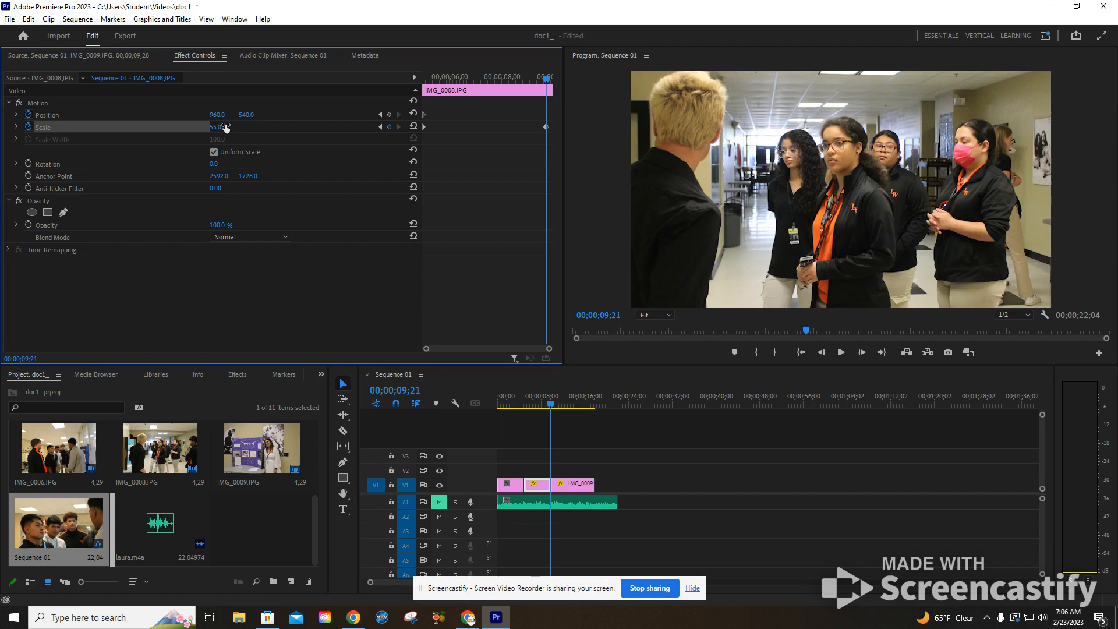
Set the Scale of IMG_0008.JPG to 85 at its starting keyframe and play back the zoom
left_click_drag(551, 407, 524, 408)
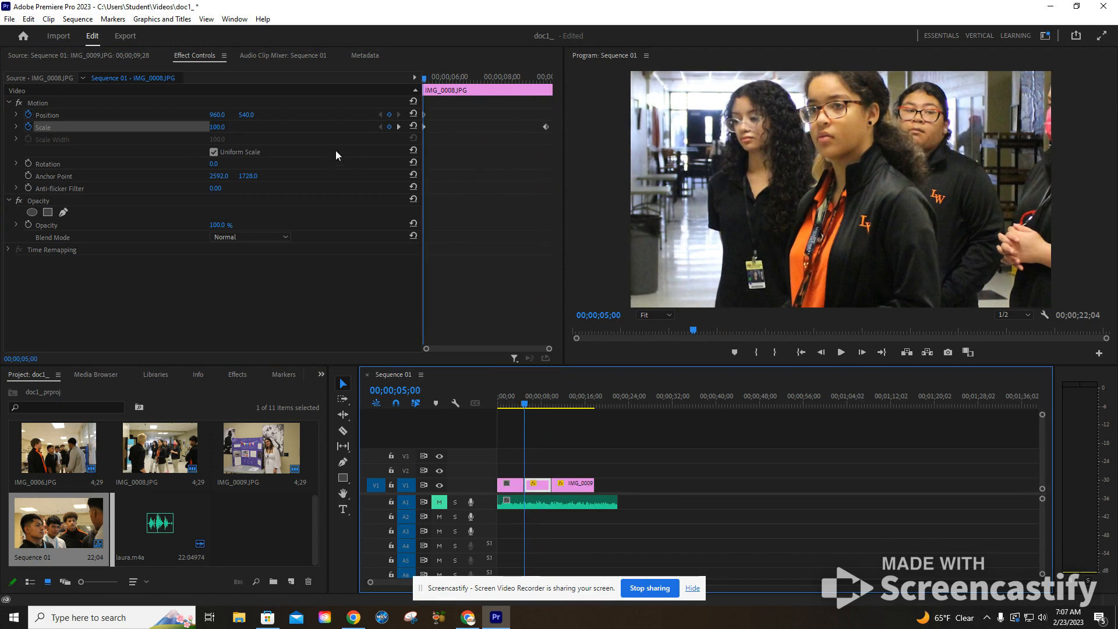
left_click(398, 127)
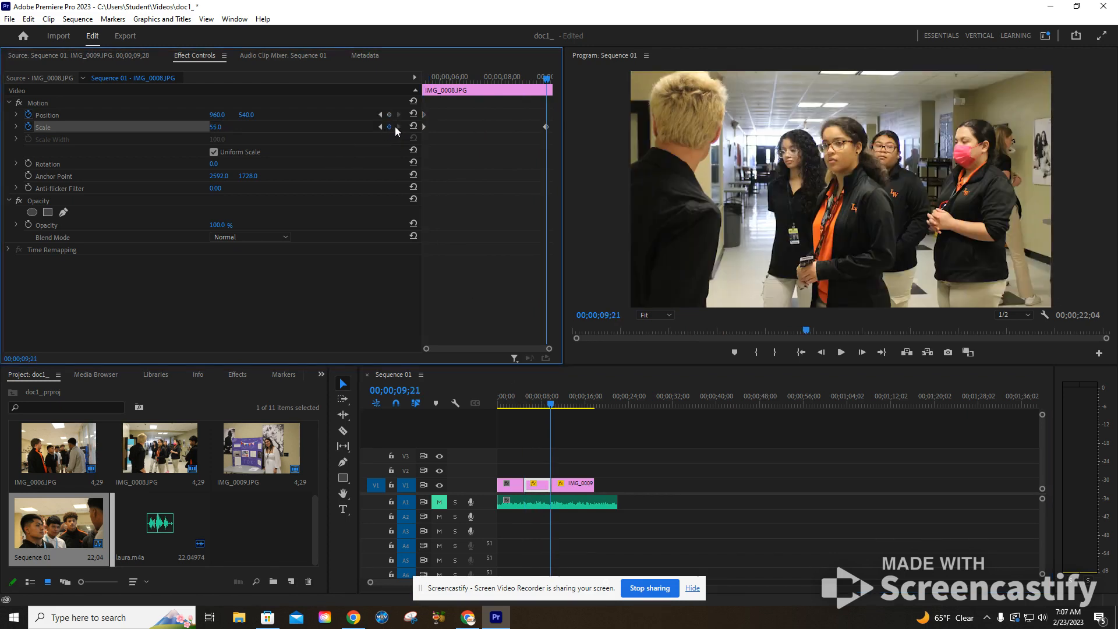
left_click(379, 126)
left_click(213, 126)
type("85")
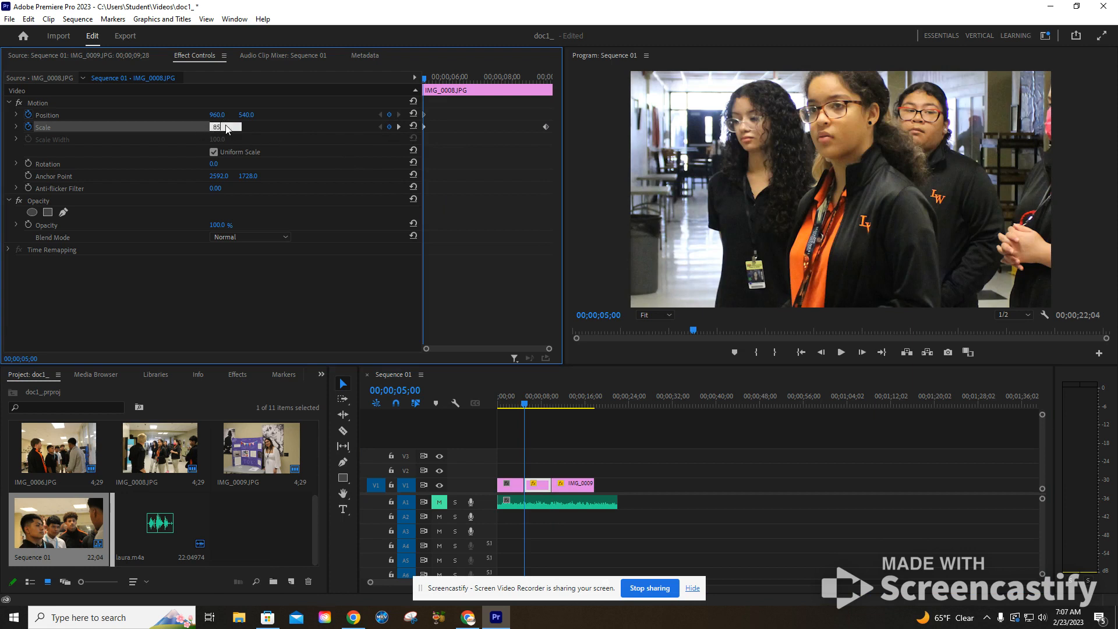
key("Return")
key("space")
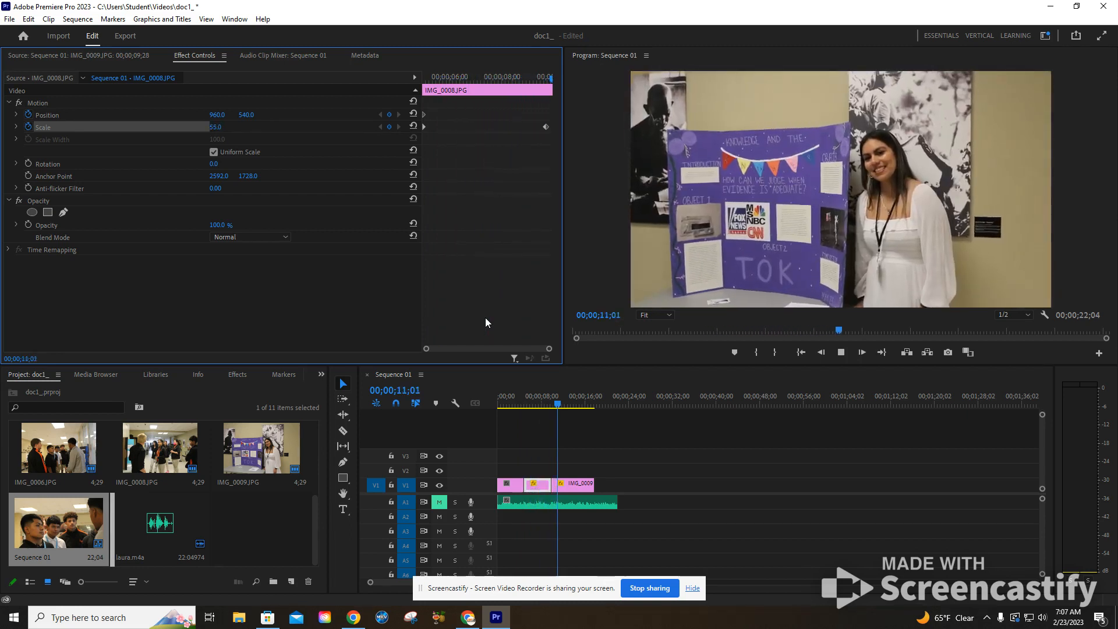
key("space")
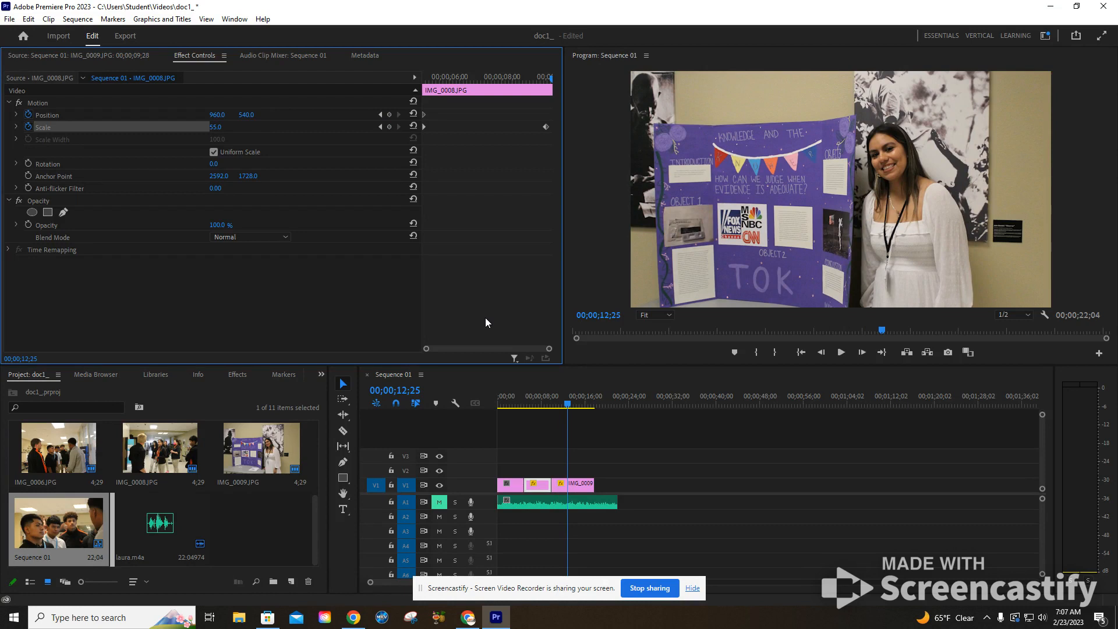
Set IMG_0008.JPG's horizontal Position to about 849 at 00;00;05;00 and add a Position keyframe at 00;00;09;21
left_click_drag(554, 405, 528, 407)
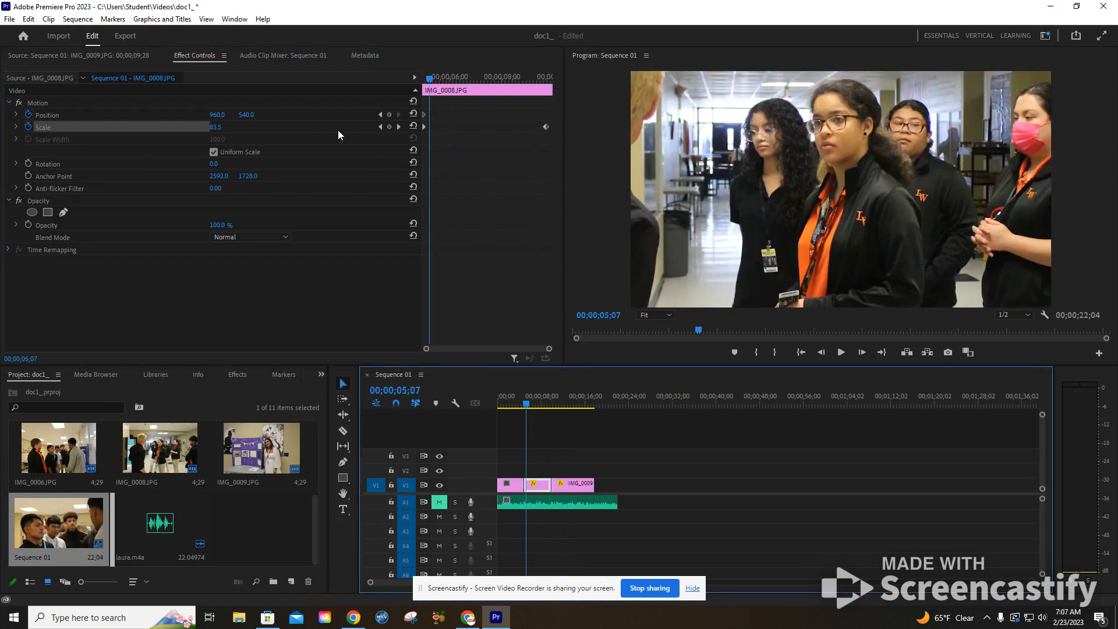
left_click(380, 126)
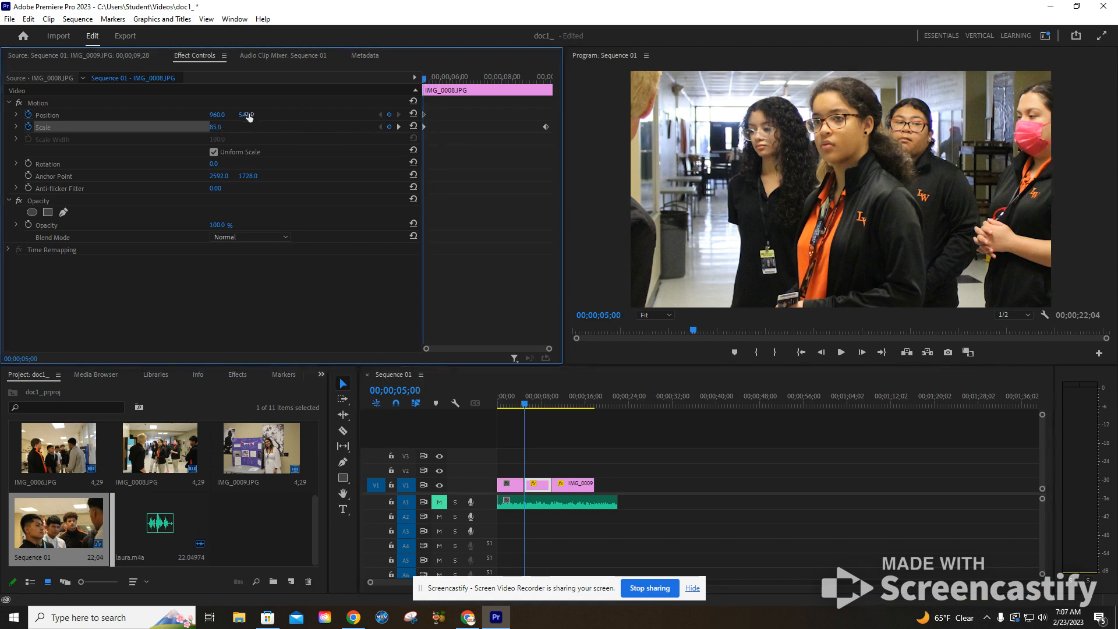
left_click_drag(212, 119, 139, 108)
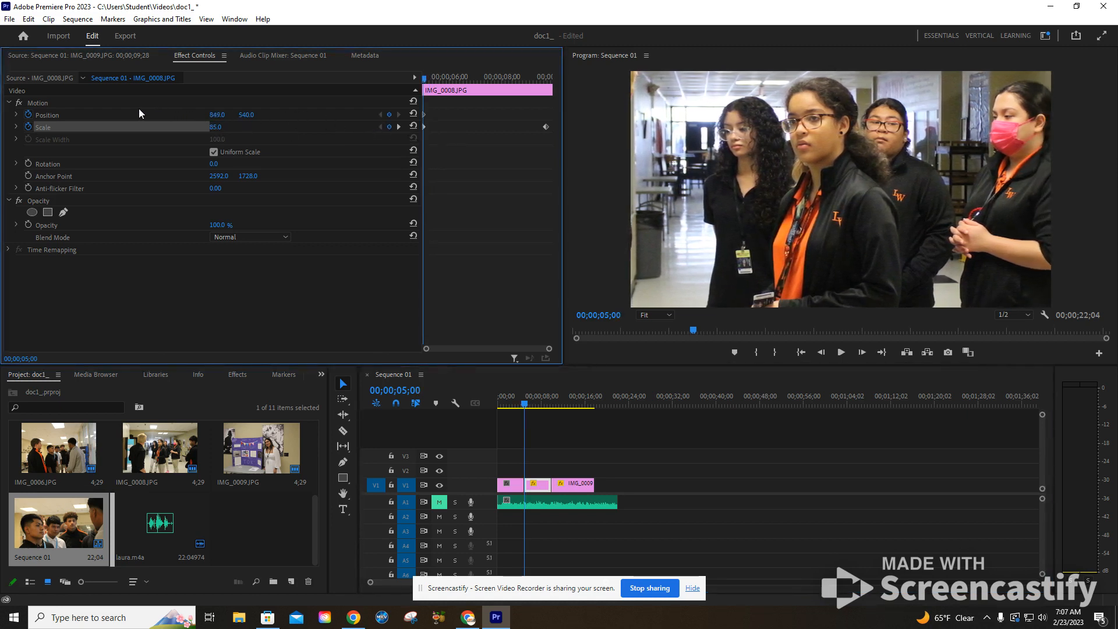
left_click_drag(517, 402, 548, 406)
left_click(398, 125)
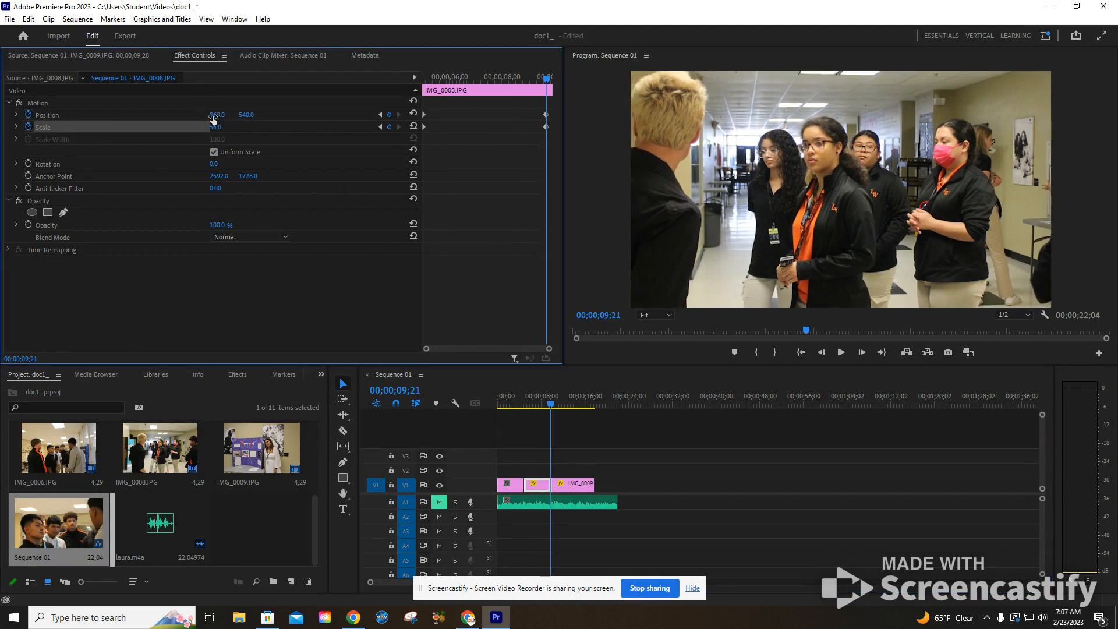
Set IMG_0008.JPG's horizontal Position to 1018 at 00;00;09;21 and play back the pan and zoom
left_click_drag(248, 117, 264, 117)
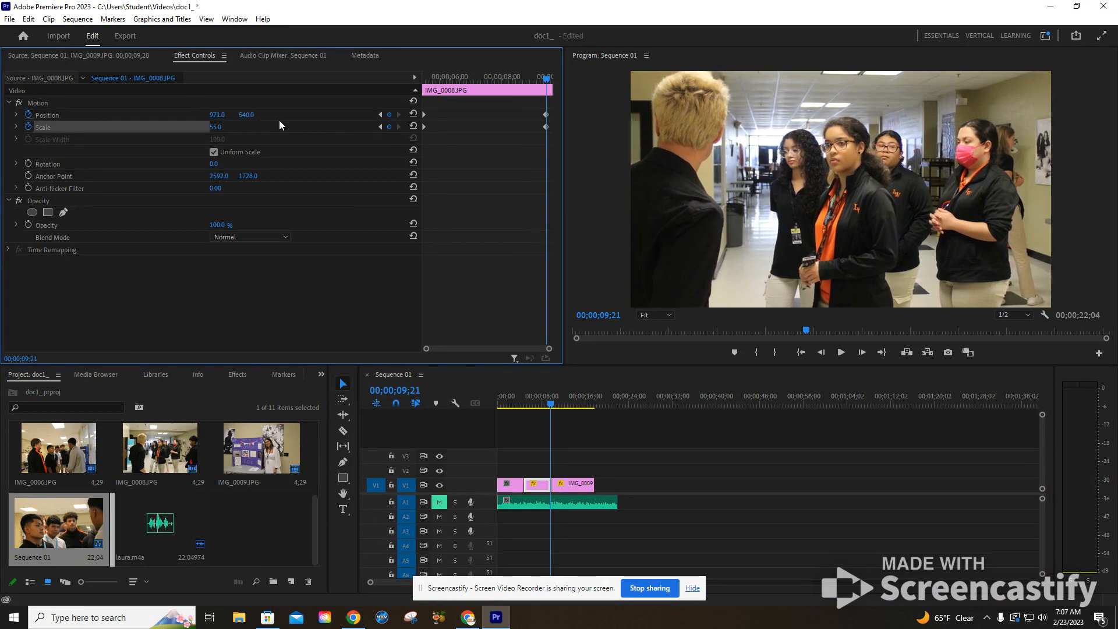
left_click_drag(289, 122, 304, 123)
left_click_drag(551, 403, 527, 403)
key("space")
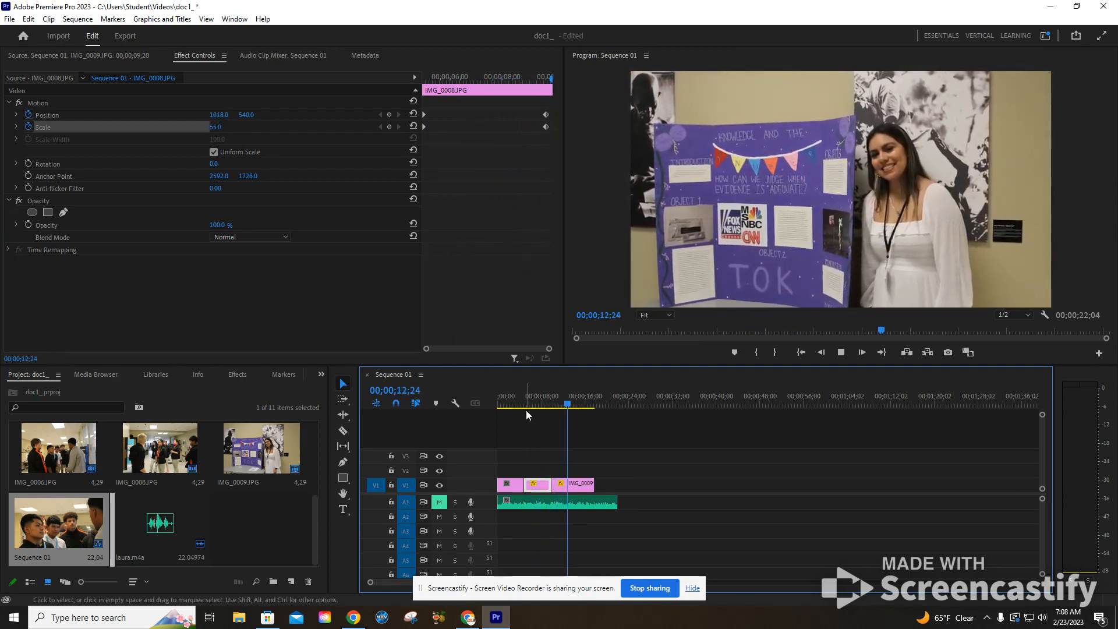
Move IMG_0008.JPG's ending Position and Scale keyframes to 00;00;09;24, closer to the clip's end, and play back the motion
left_click(560, 403)
left_click_drag(560, 403, 551, 405)
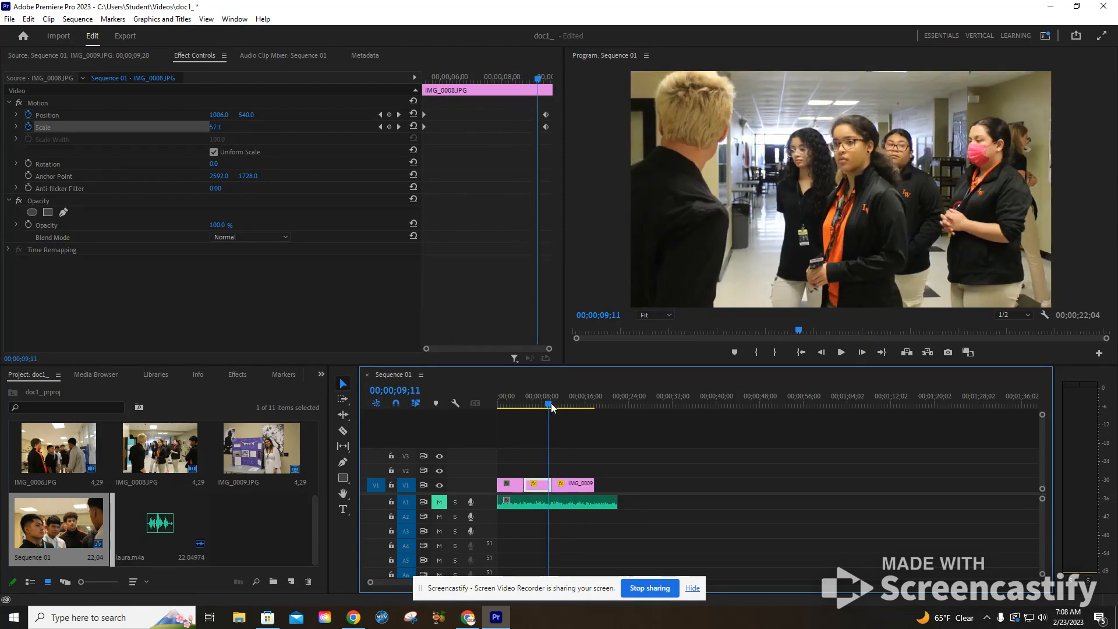
left_click(546, 114)
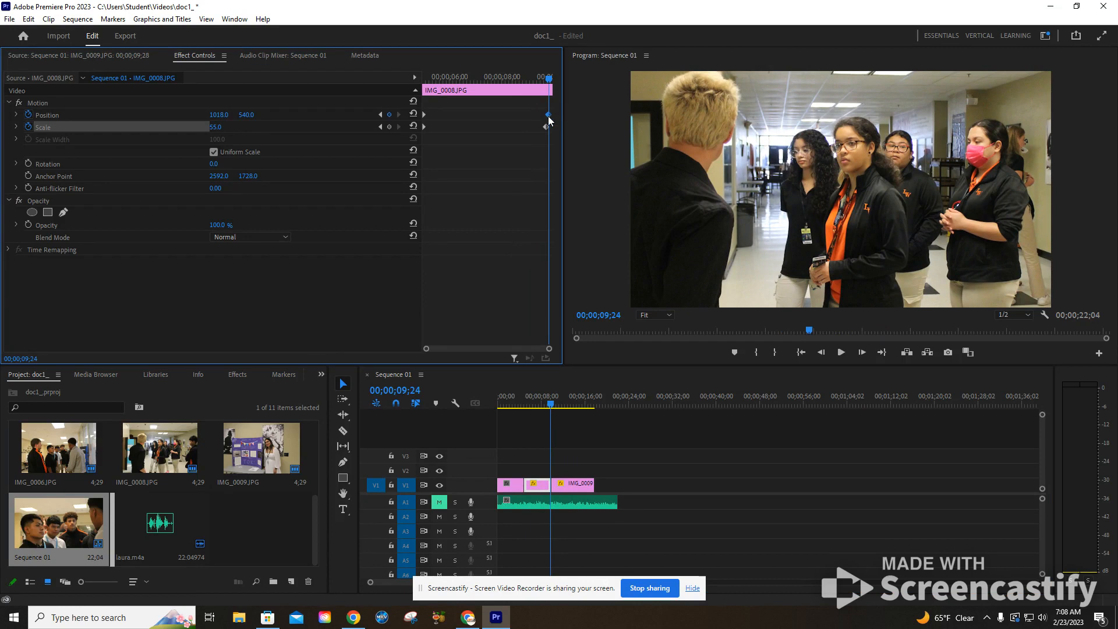
key("space")
key("space")
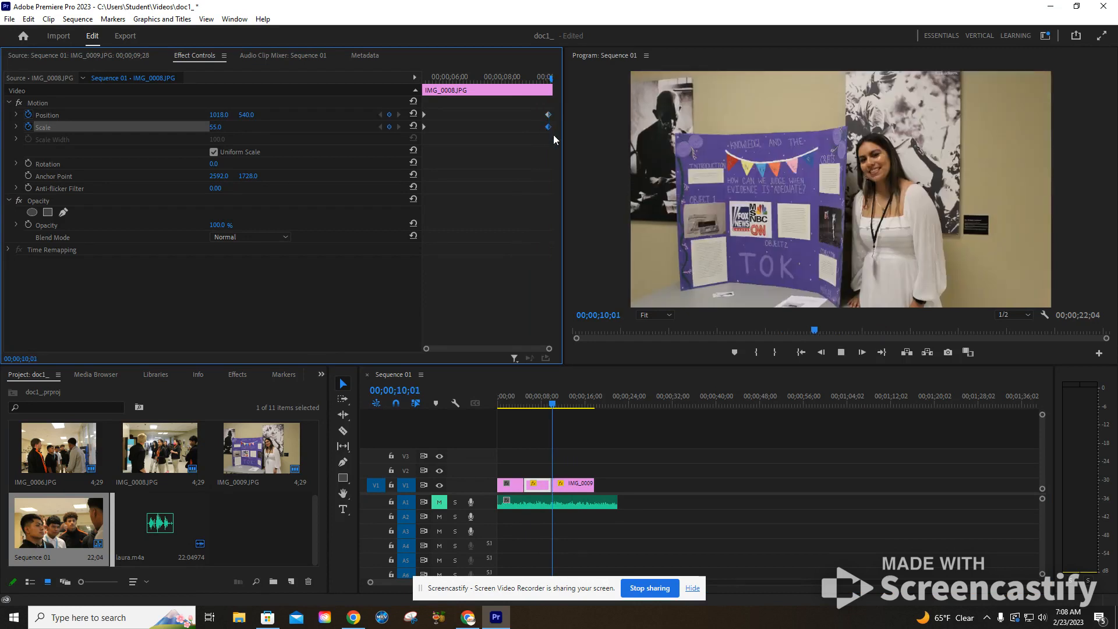
left_click(525, 407)
key("space")
key("space")
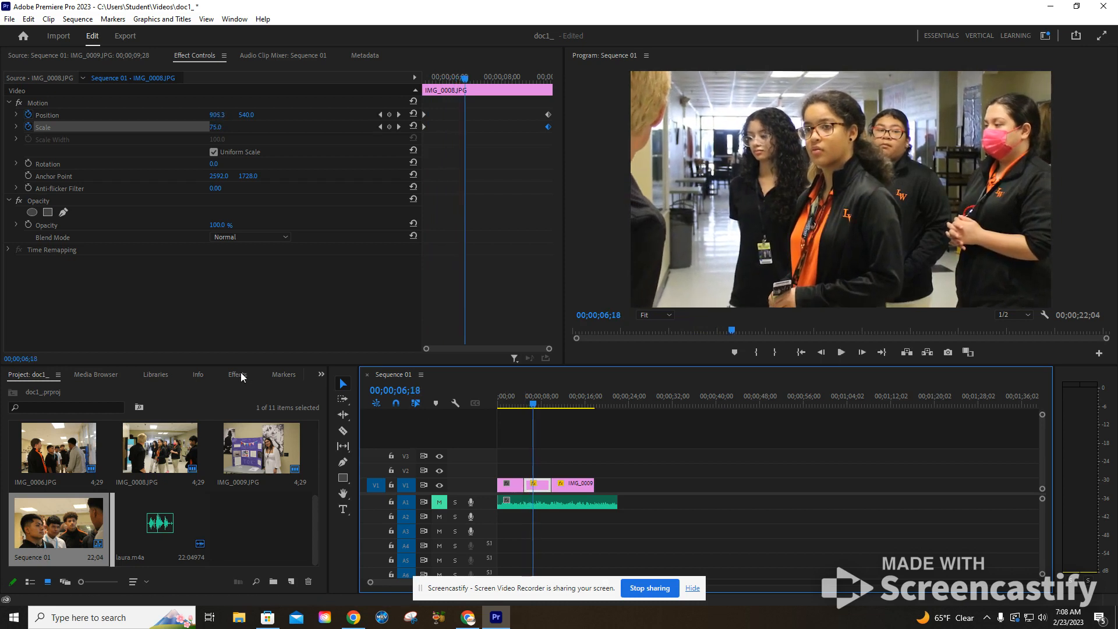
Search the effects for "cro", apply Cross Dissolve at the cut between IMG_0008.JPG and IMG_0009.JPG, and preview the transition
left_click(253, 376)
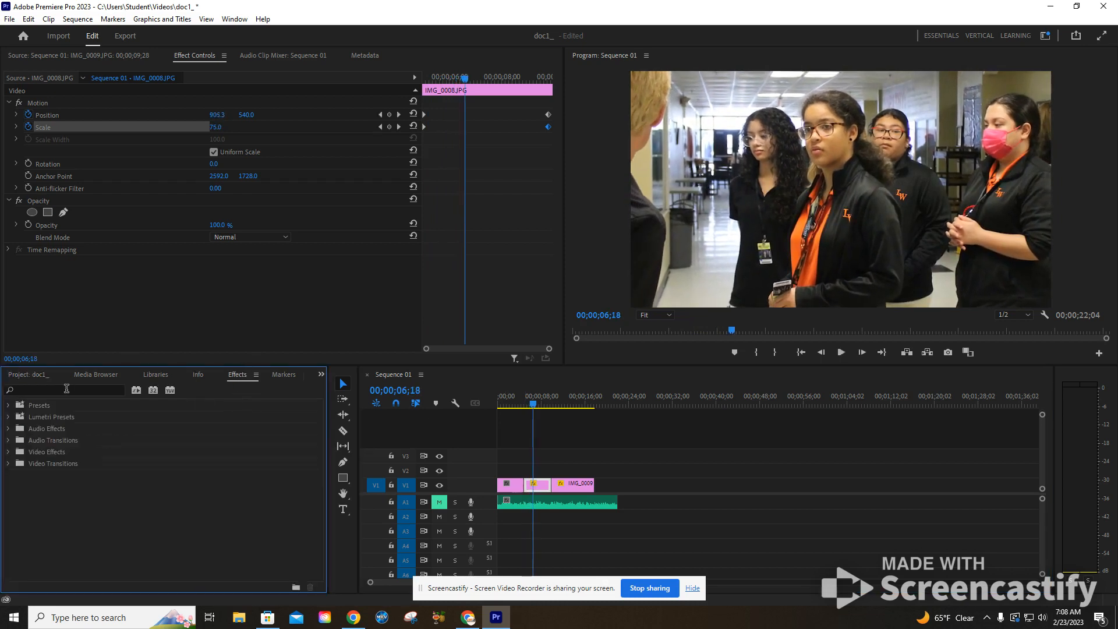
left_click(66, 388)
type("cro")
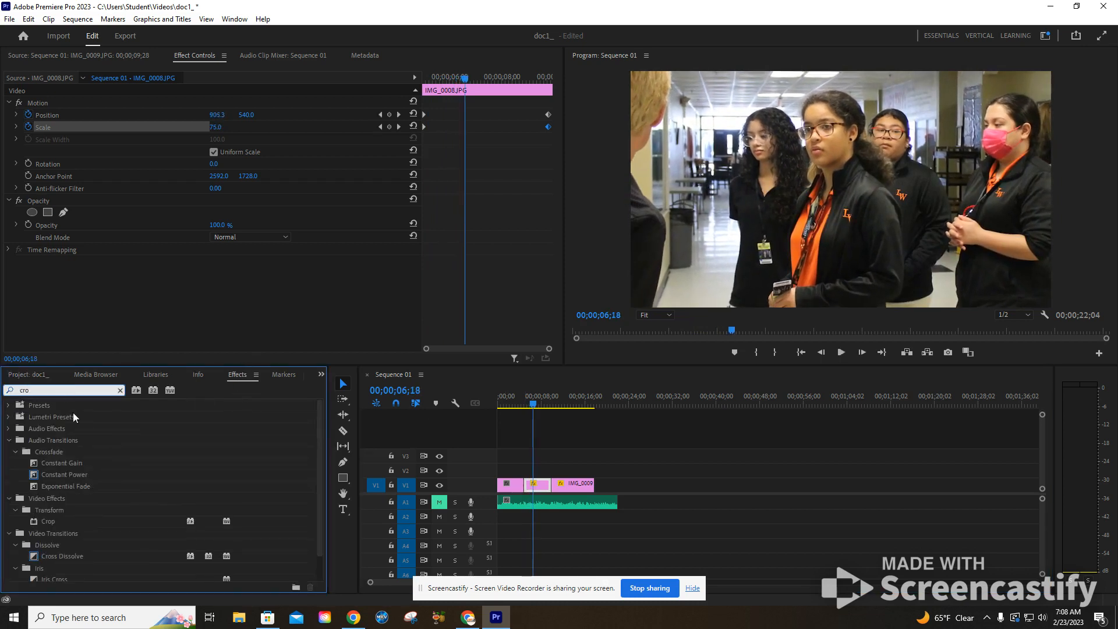
left_click_drag(47, 560, 556, 492)
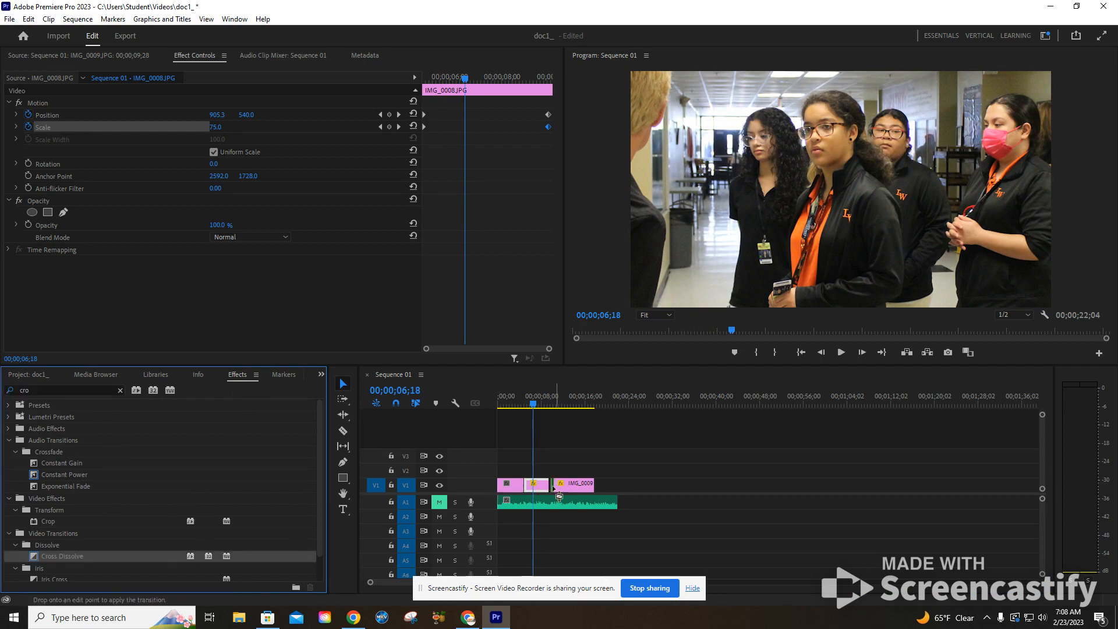
key("space")
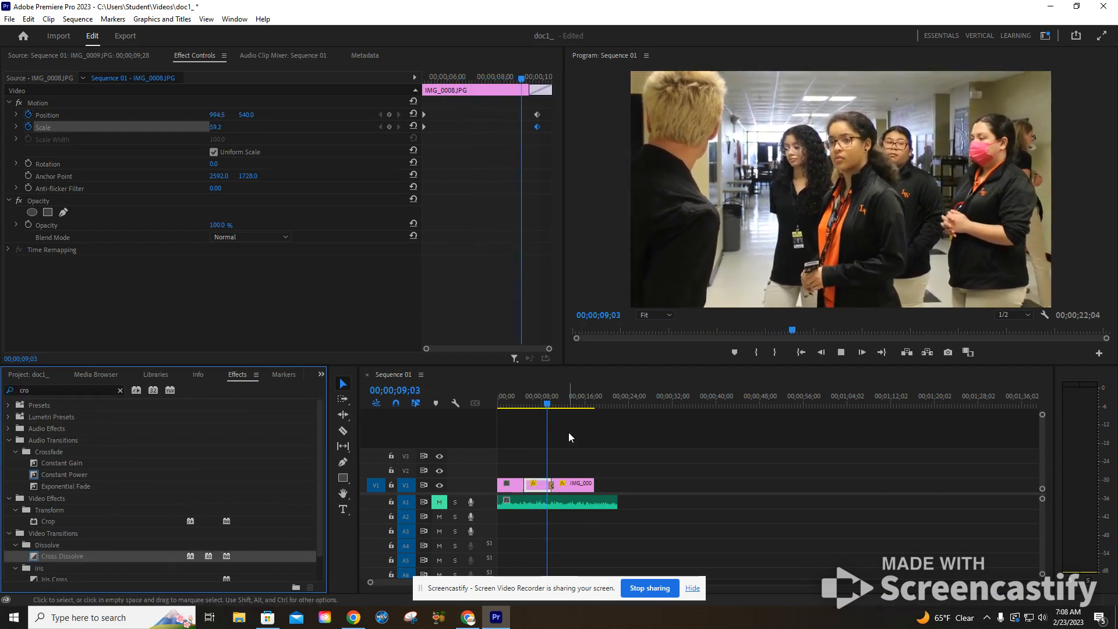
key("space")
Move IMG_0009.JPG's starting Position and Scale keyframes back to the start of the Cross Dissolve and play through the clip
left_click(572, 487)
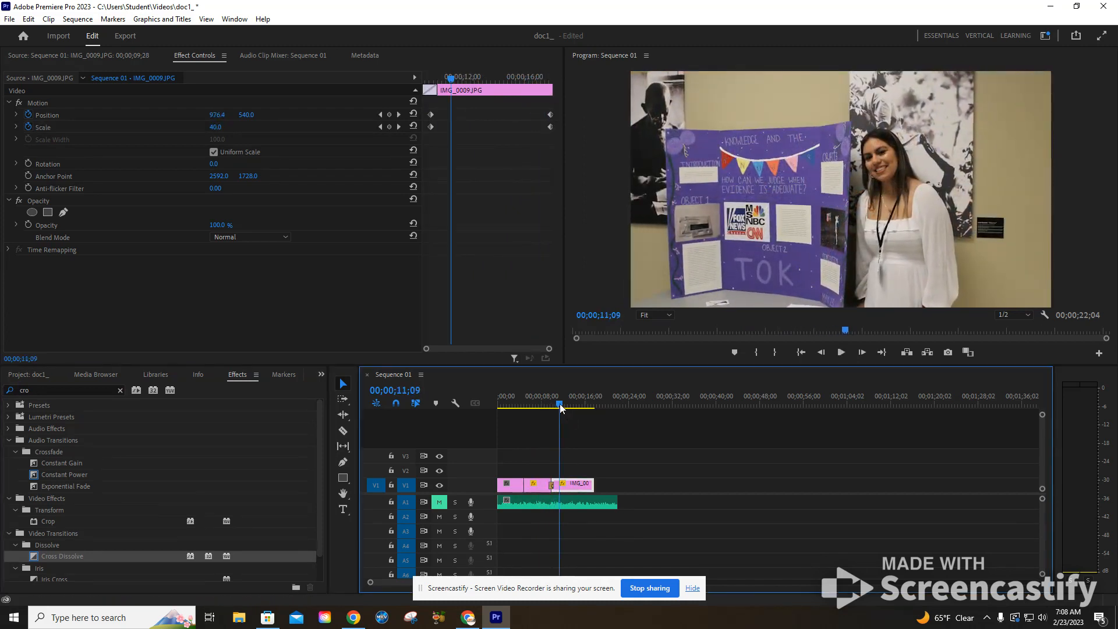
left_click(554, 403)
left_click_drag(431, 124, 424, 114)
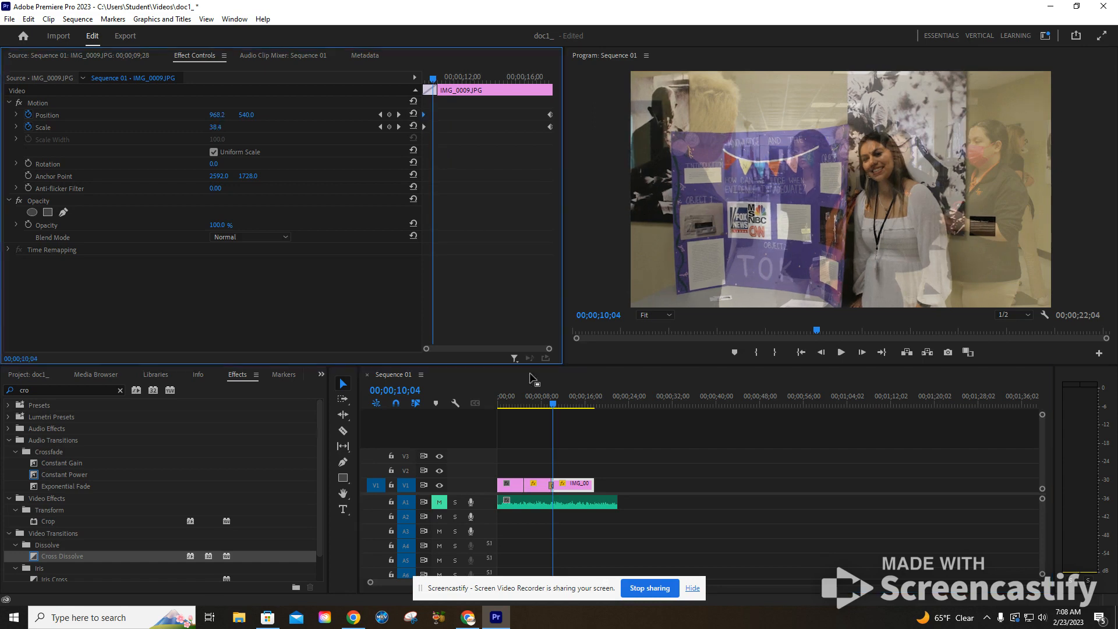
left_click(546, 403)
key("space")
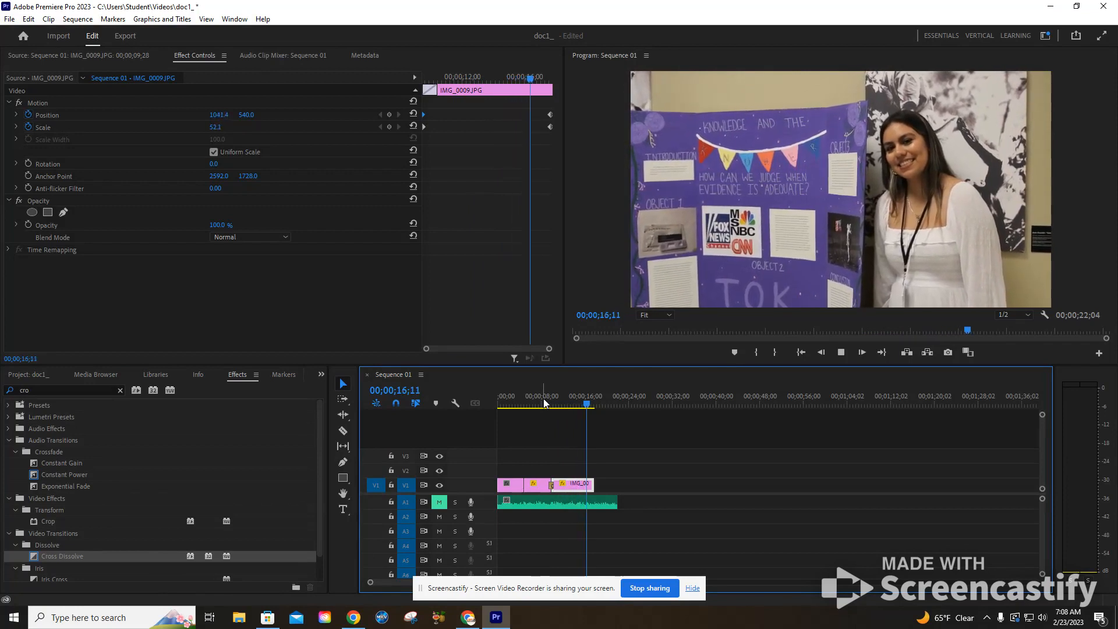
key("space")
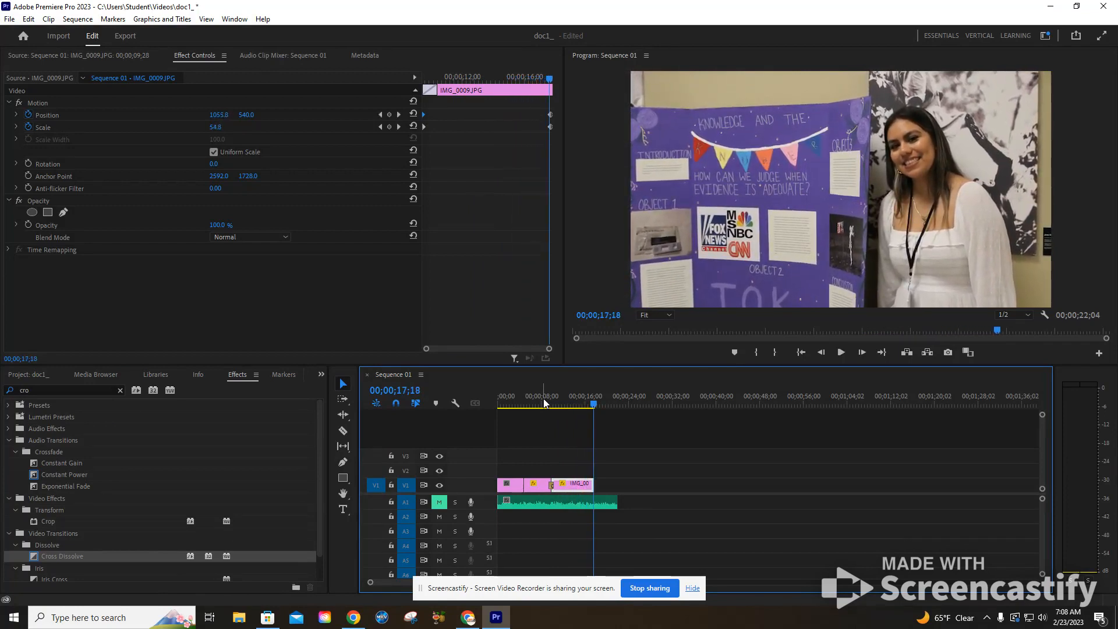